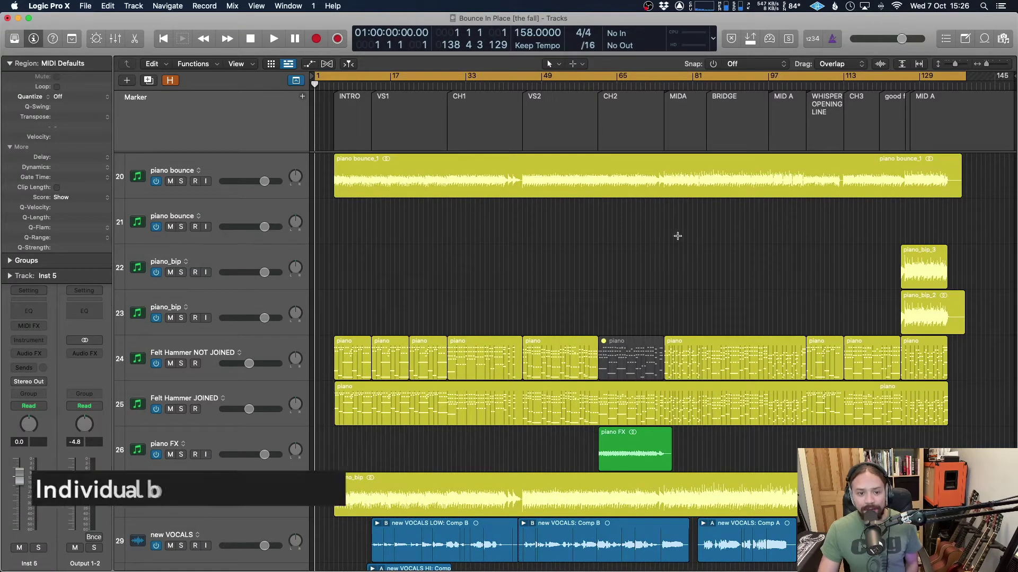
Look through the session's track list from the piano tracks down to the guitars and back up.
scroll(414, 333, down, 3)
scroll(414, 333, down, 20)
scroll(414, 333, down, 20)
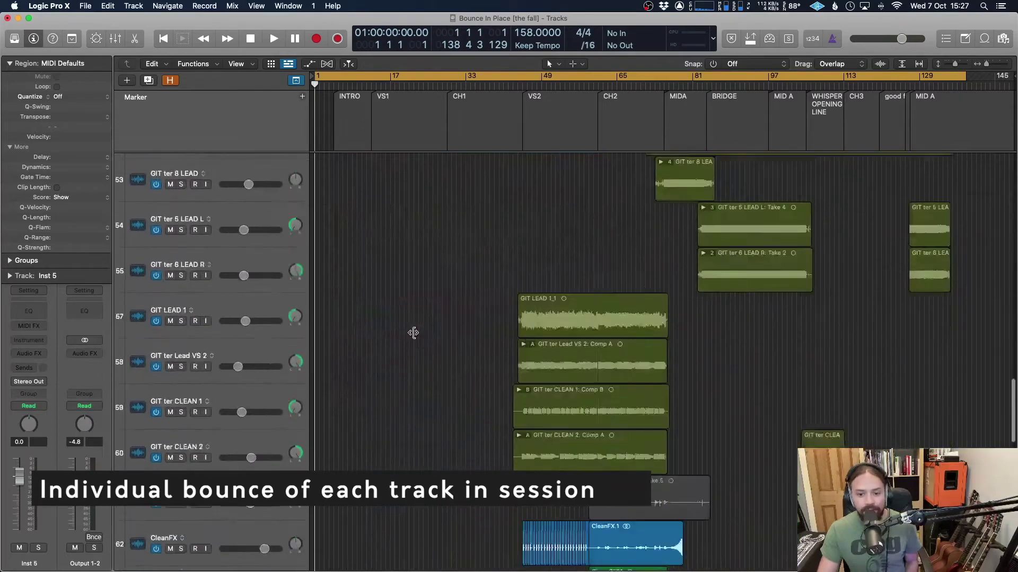
scroll(414, 336, up, 20)
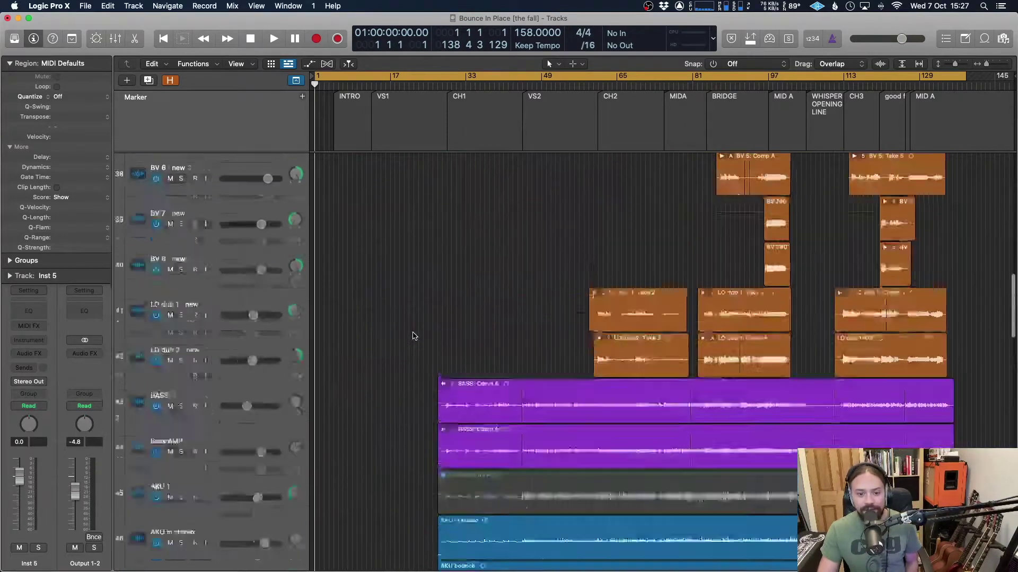
scroll(416, 265, up, 2)
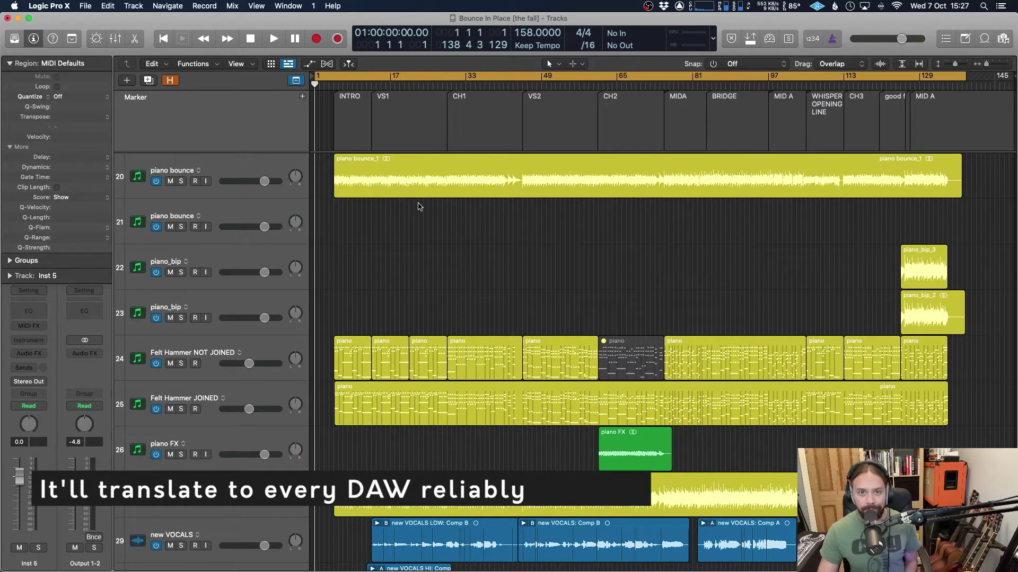
scroll(415, 227, down, 1)
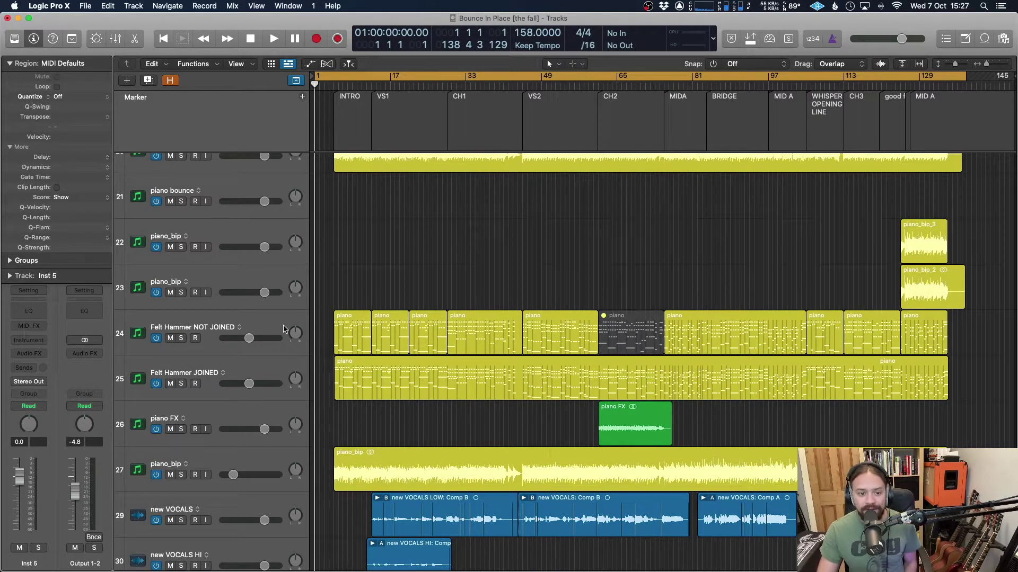
Select the Felt Hammer NOT JOINED track's regions and examine them and the vocal and backing vocal tracks below.
click(280, 326)
scroll(410, 332, down, 1)
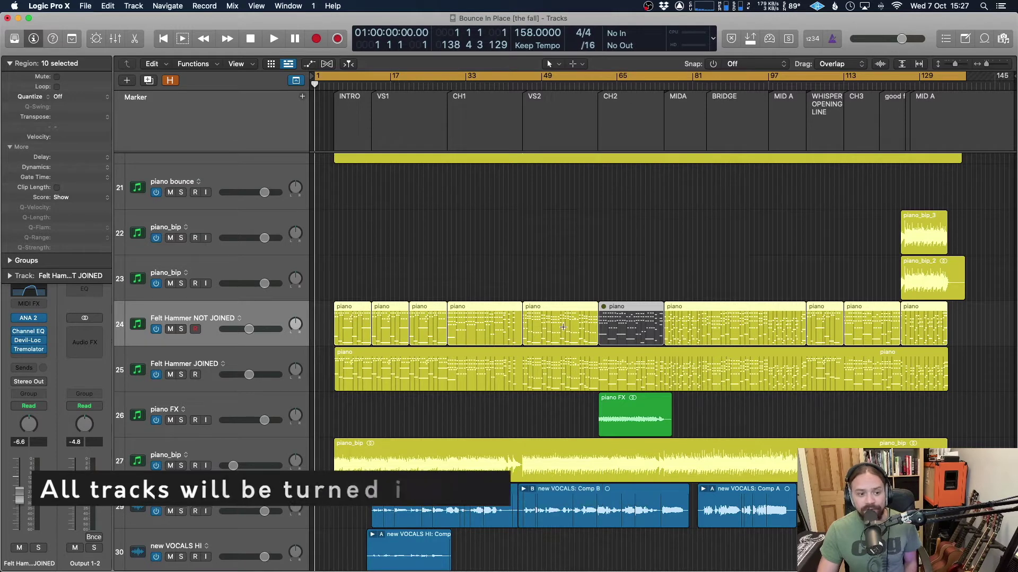
scroll(416, 324, down, 2)
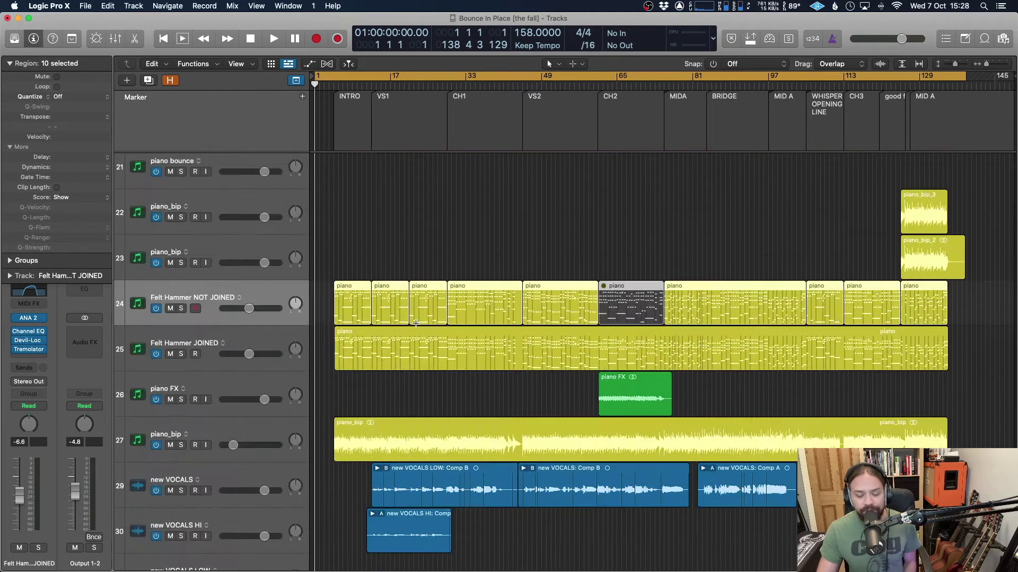
scroll(416, 323, down, 2)
scroll(412, 327, down, 4)
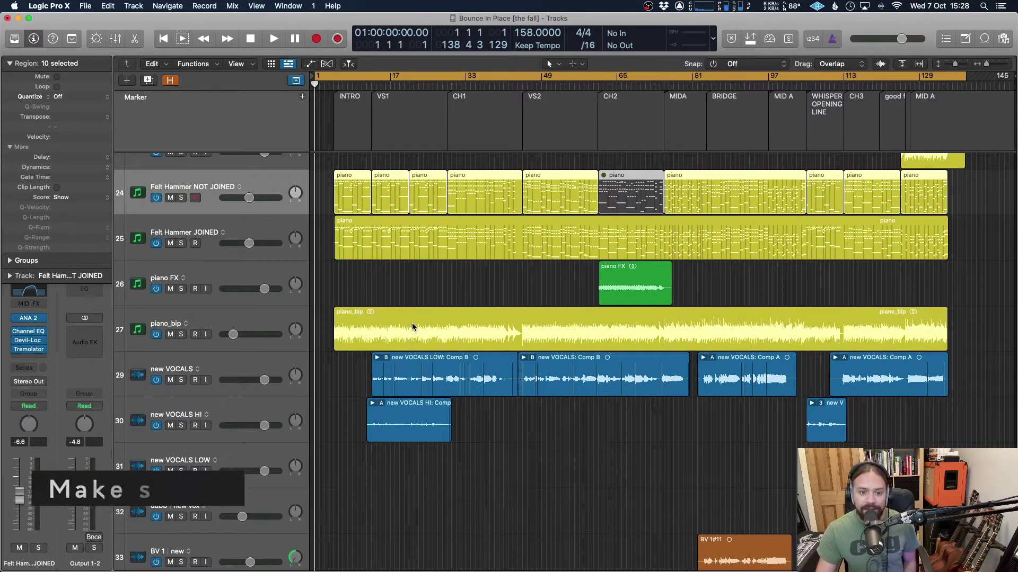
scroll(485, 369, down, 1)
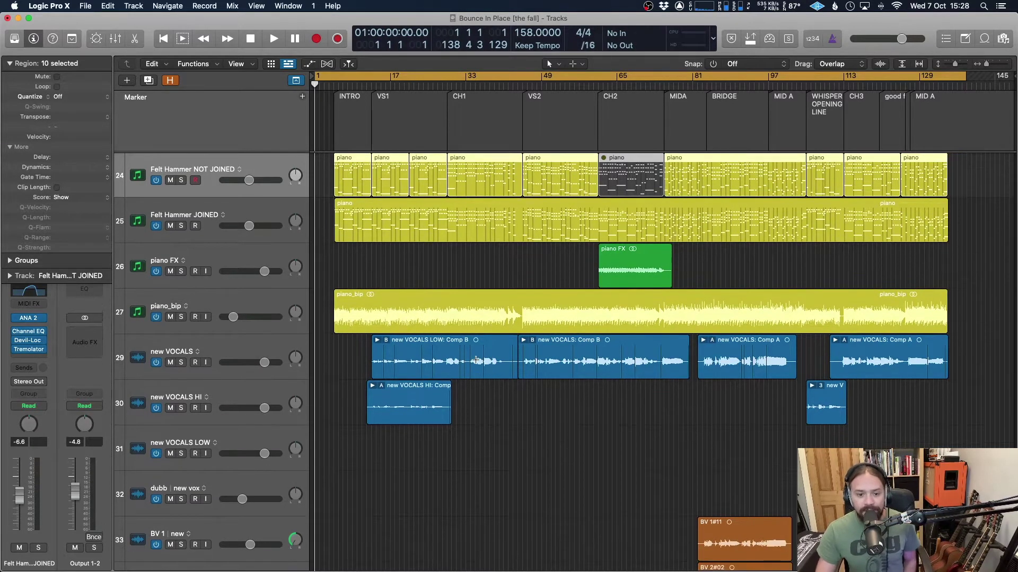
scroll(474, 364, down, 6)
scroll(473, 320, down, 1)
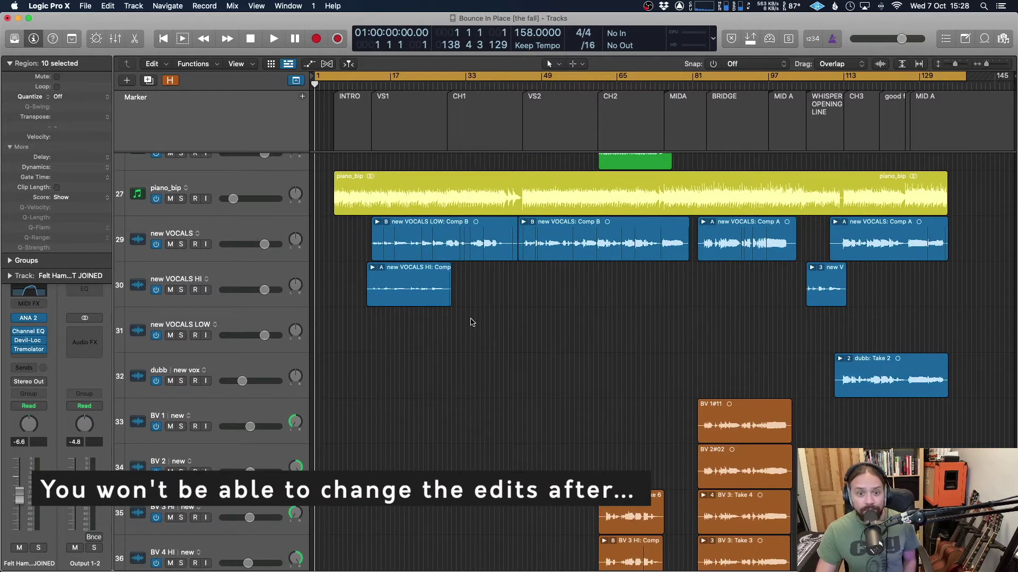
scroll(493, 318, up, 1)
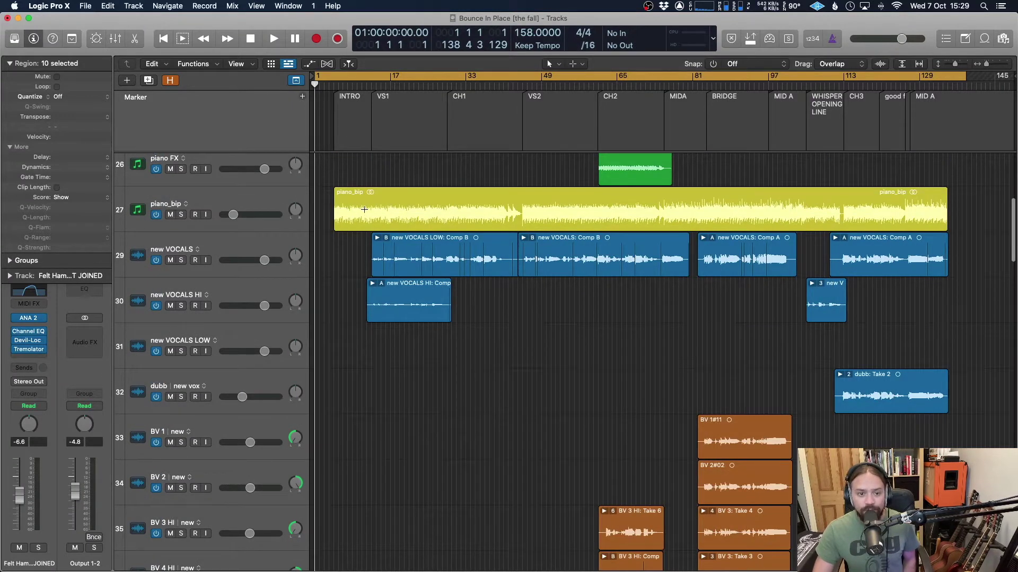
Expand the first take folder on the new VOCALS track to inspect its comp and takes, and collapse it again.
drag(358, 208, 559, 392)
double_click(480, 248)
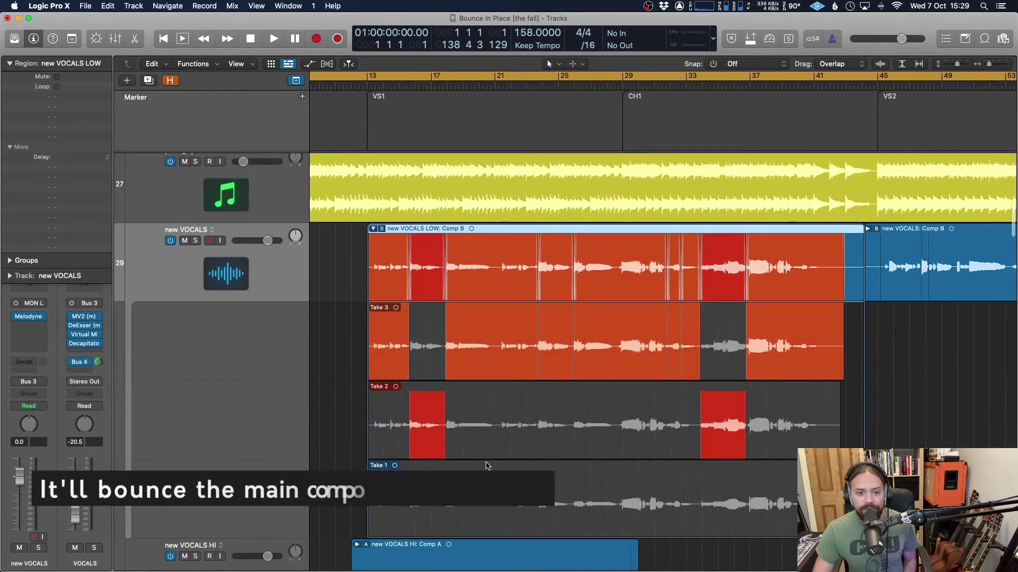
click(386, 229)
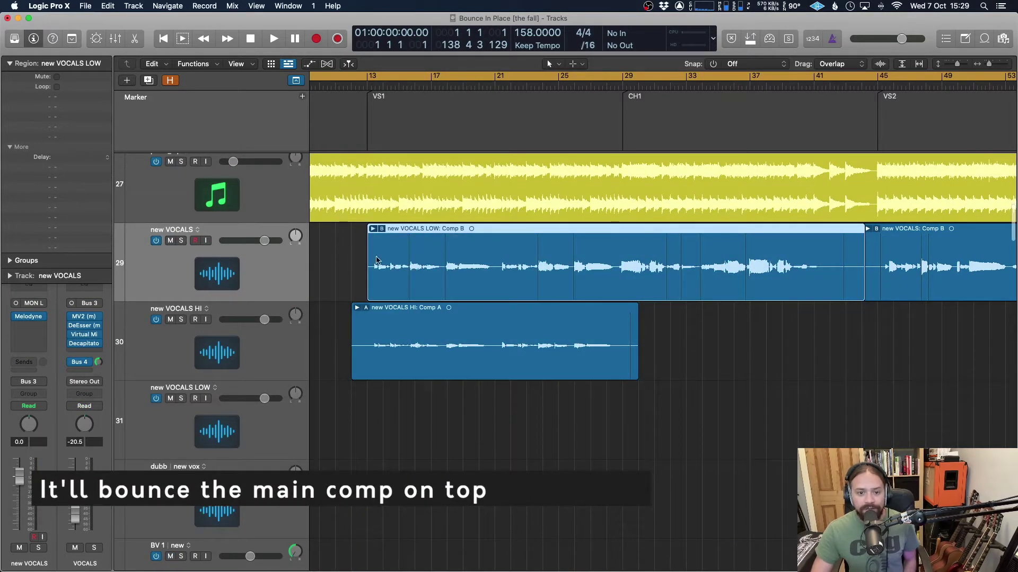
scroll(636, 270, up, 1)
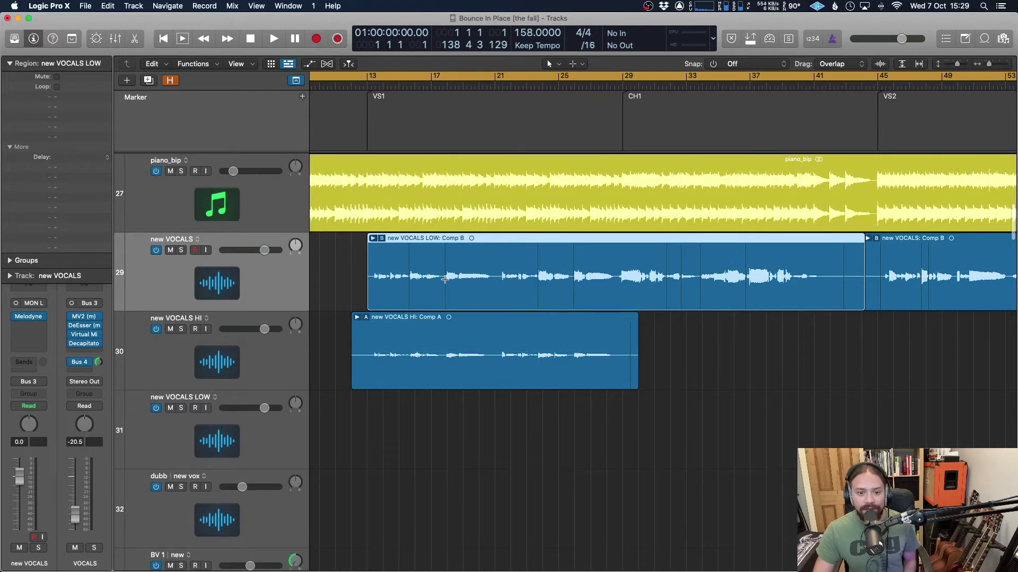
key(z)
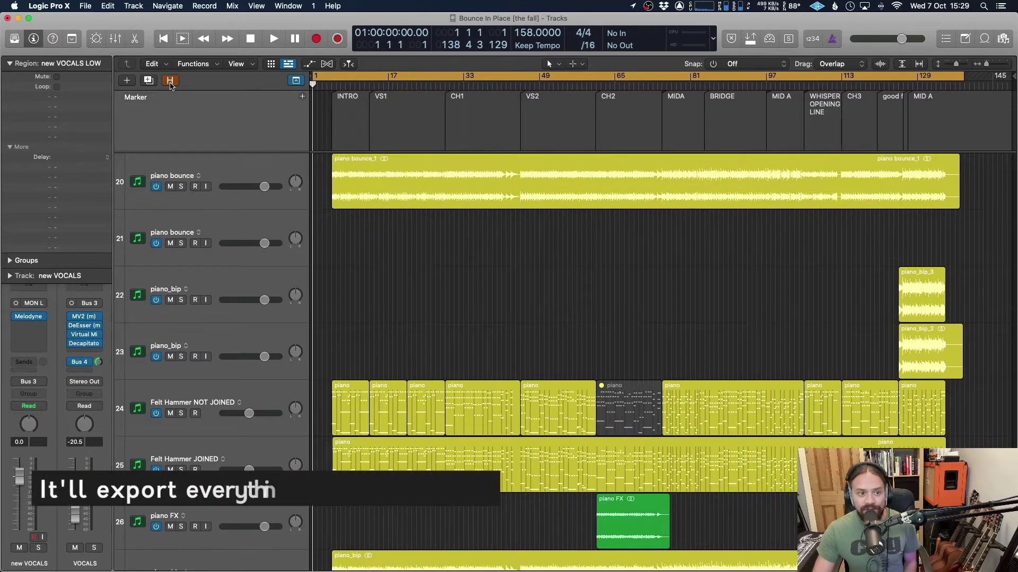
Show the hidden tracks and look at those above the piano bounce tracks.
click(170, 80)
scroll(370, 271, up, 3)
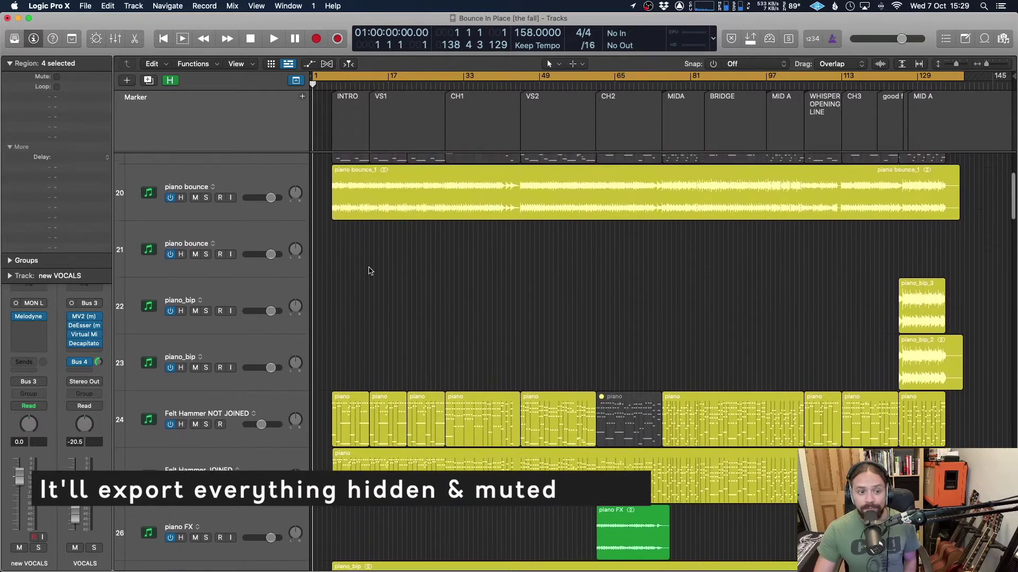
scroll(370, 271, up, 3)
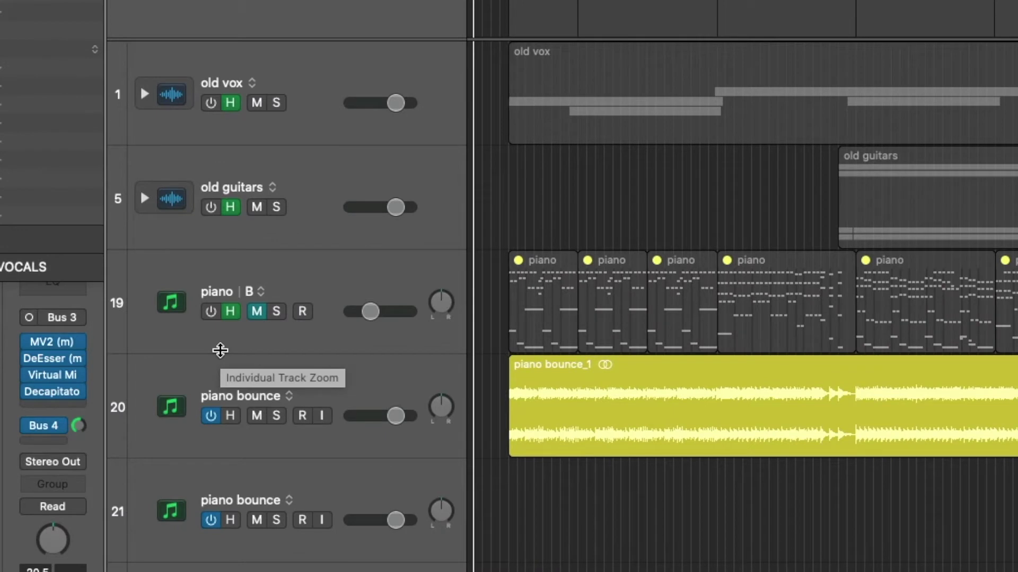
Turn track 20, piano bounce, off and back on, and toggle the power state of the hidden piano track.
click(211, 416)
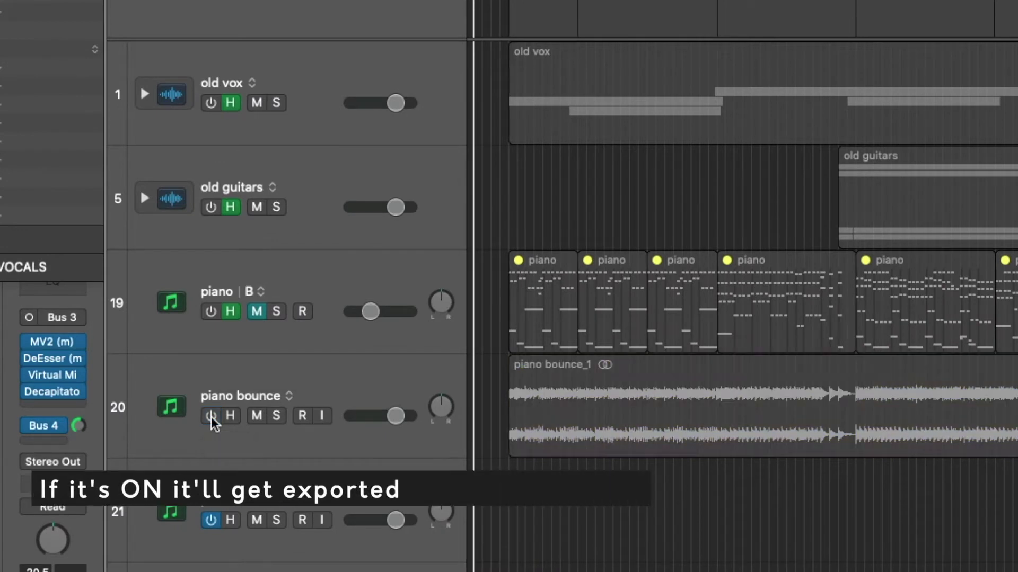
click(211, 416)
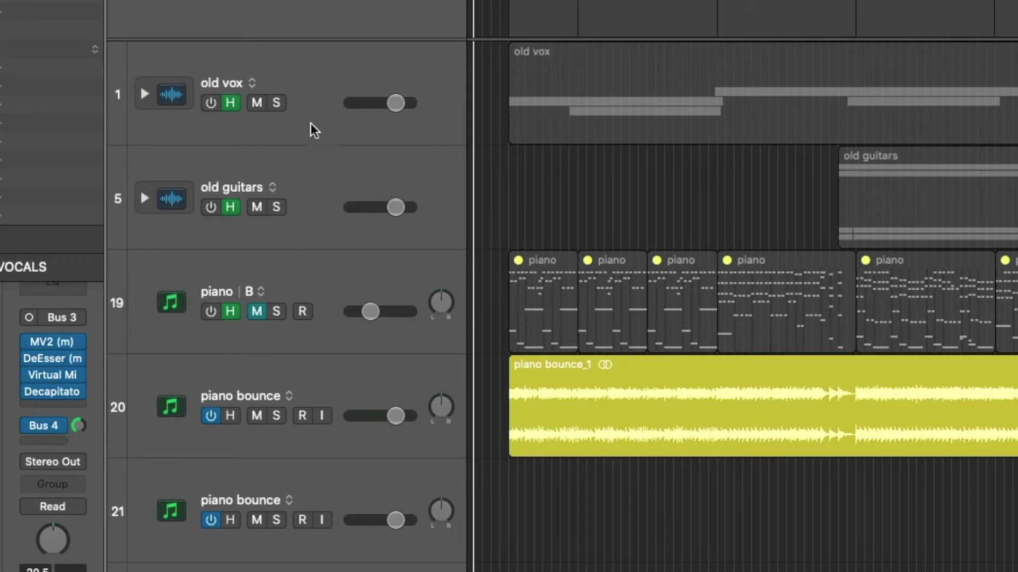
click(211, 311)
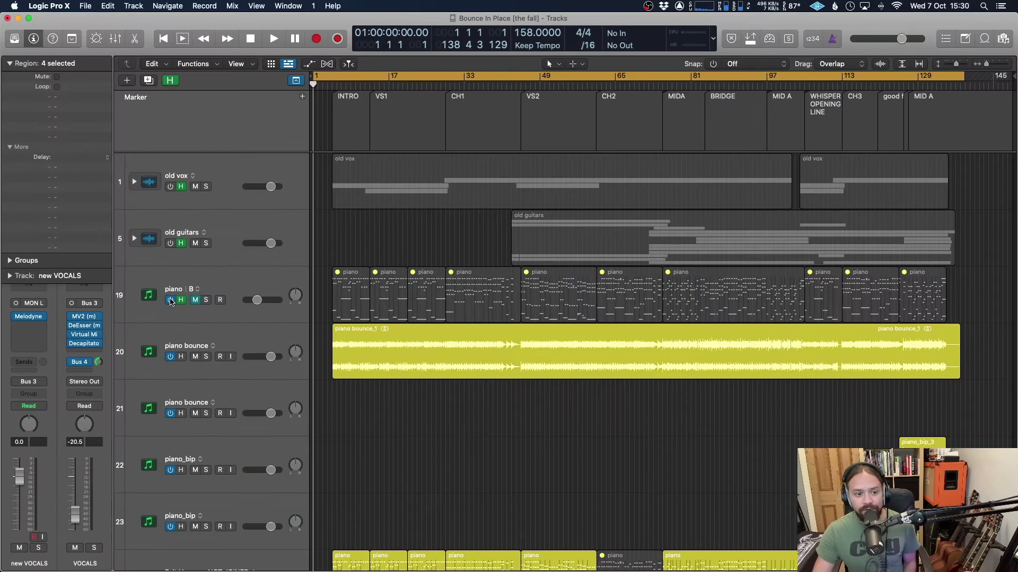
scroll(259, 175, down, 5)
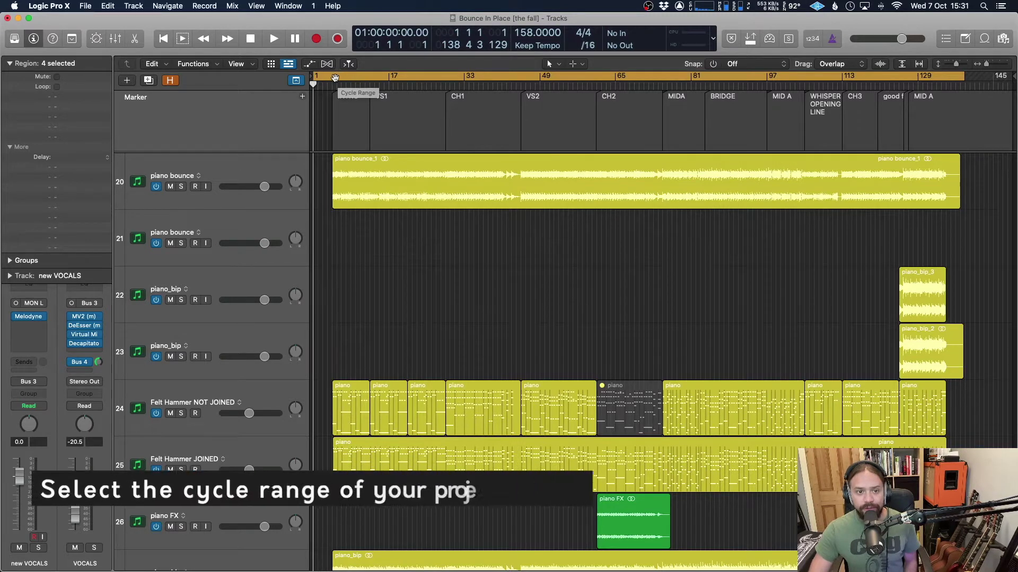
Extend the end of the cycle range to about bar 141, past the last region.
drag(867, 90, 973, 102)
click(85, 6)
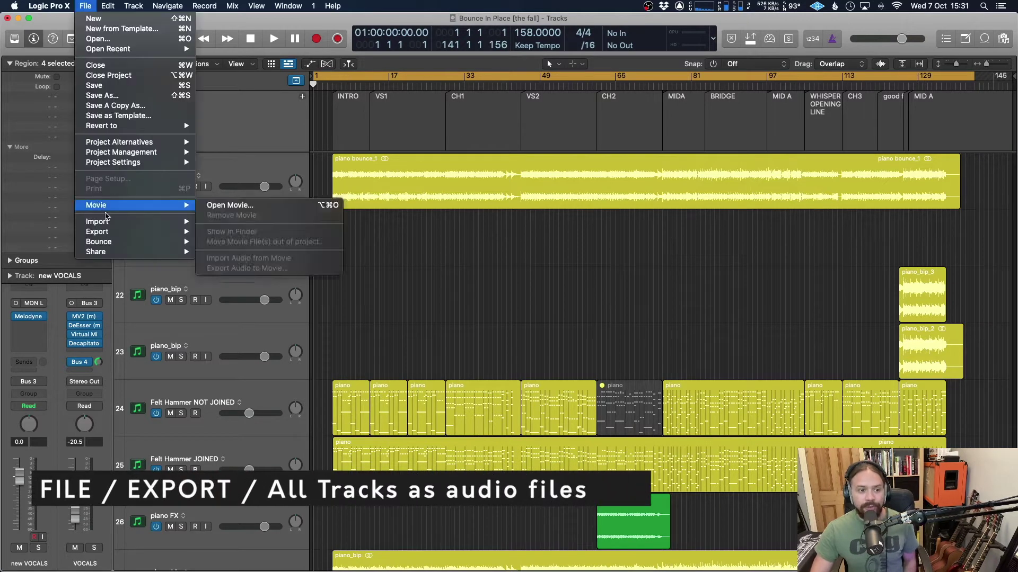
mouse_move(151, 232)
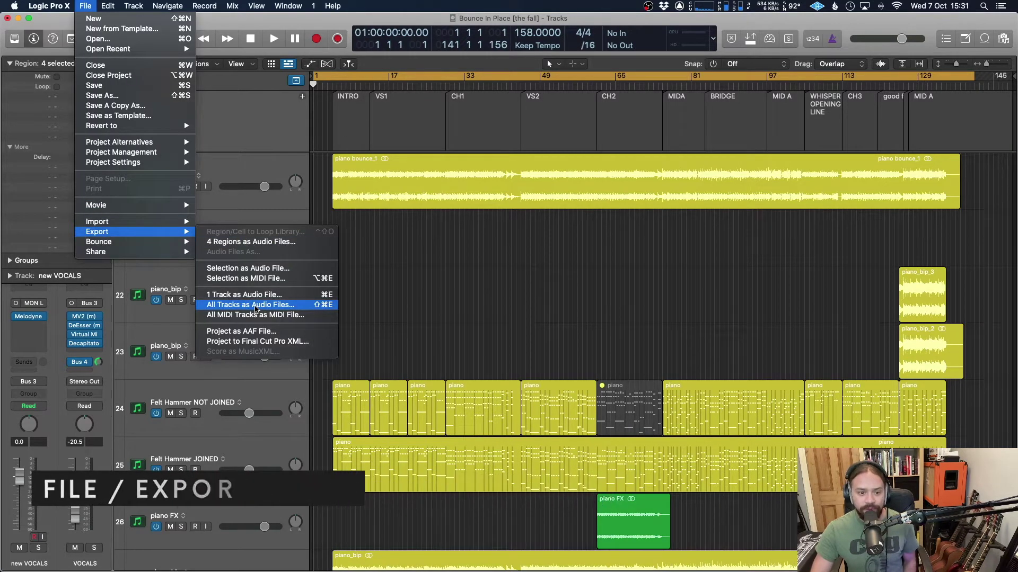
click(255, 305)
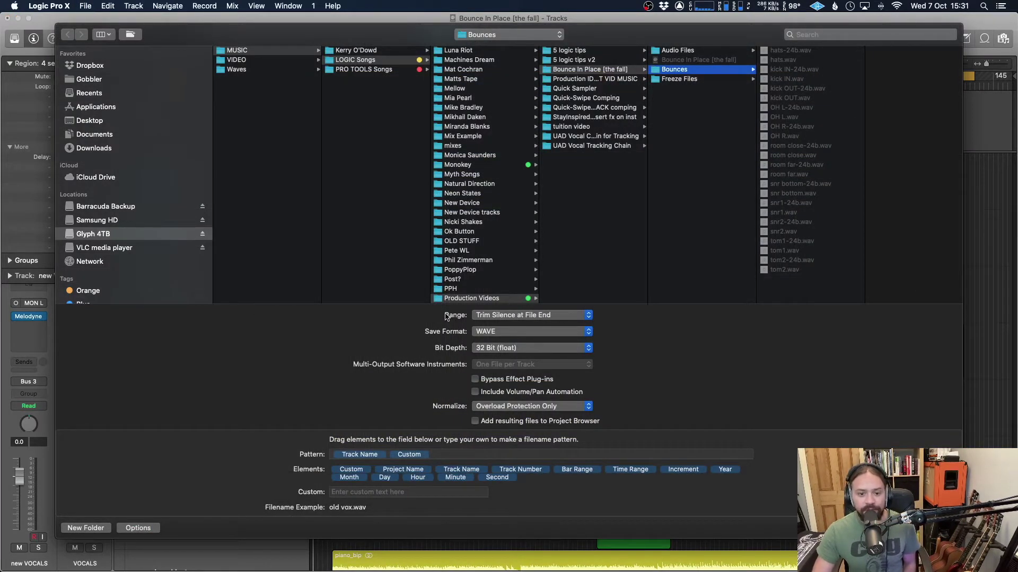
click(532, 316)
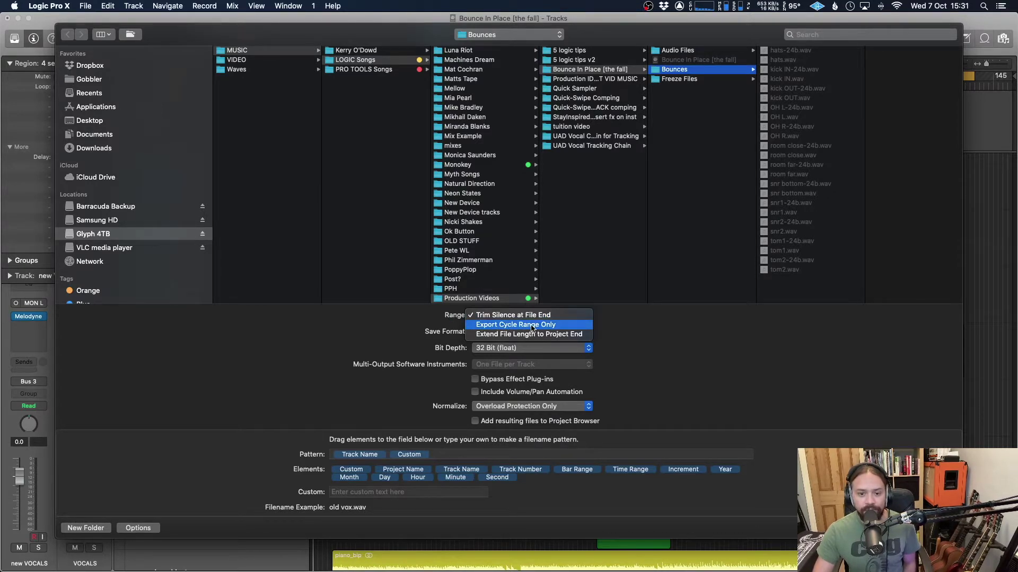
click(532, 325)
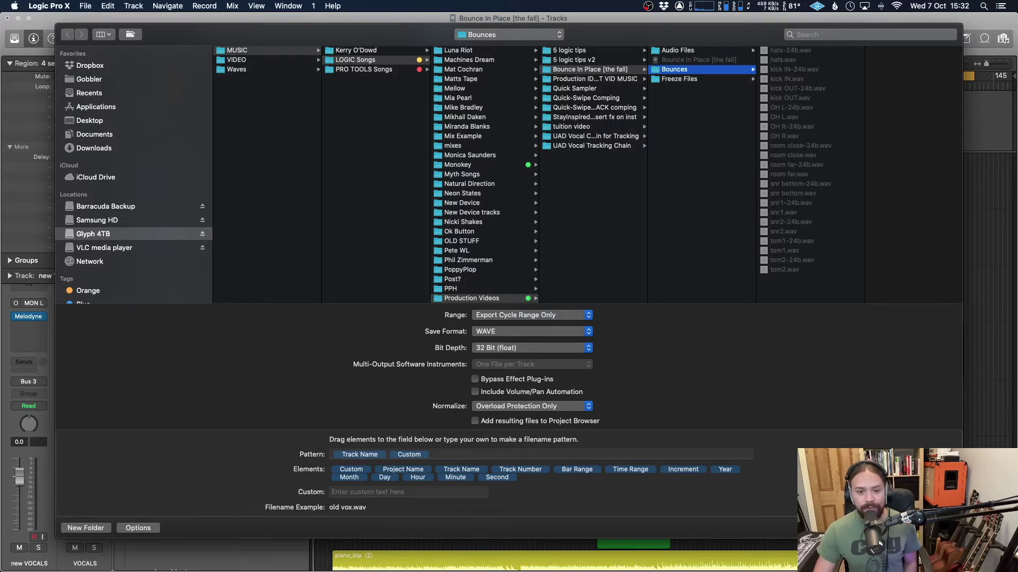
key(Escape)
Open the mixer and view the Torpedo Wall of Sound plug-in on the GIT ter 3 channel, closing it after inspection.
key(x)
scroll(387, 343, left, 1)
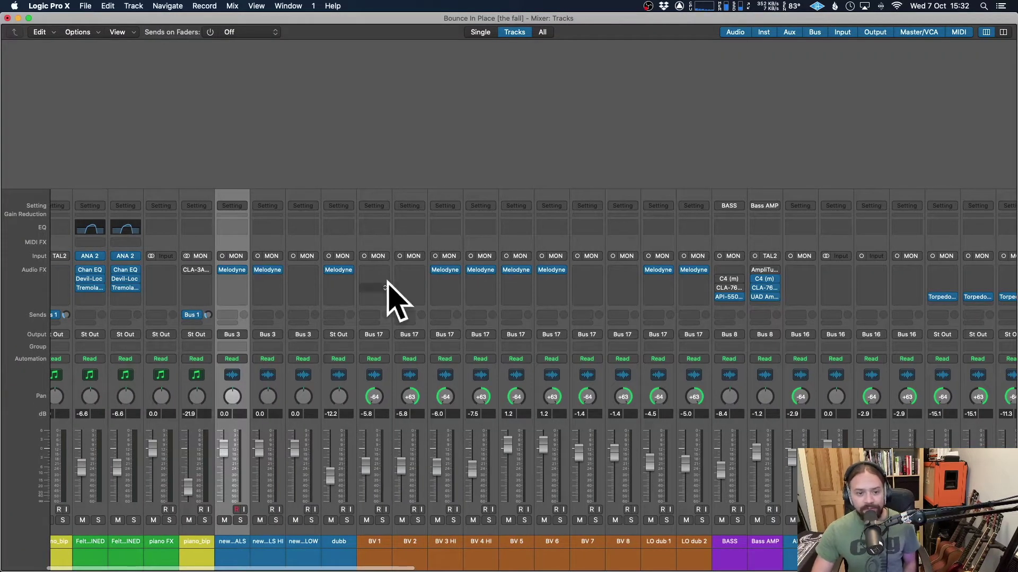
scroll(387, 285, right, 10)
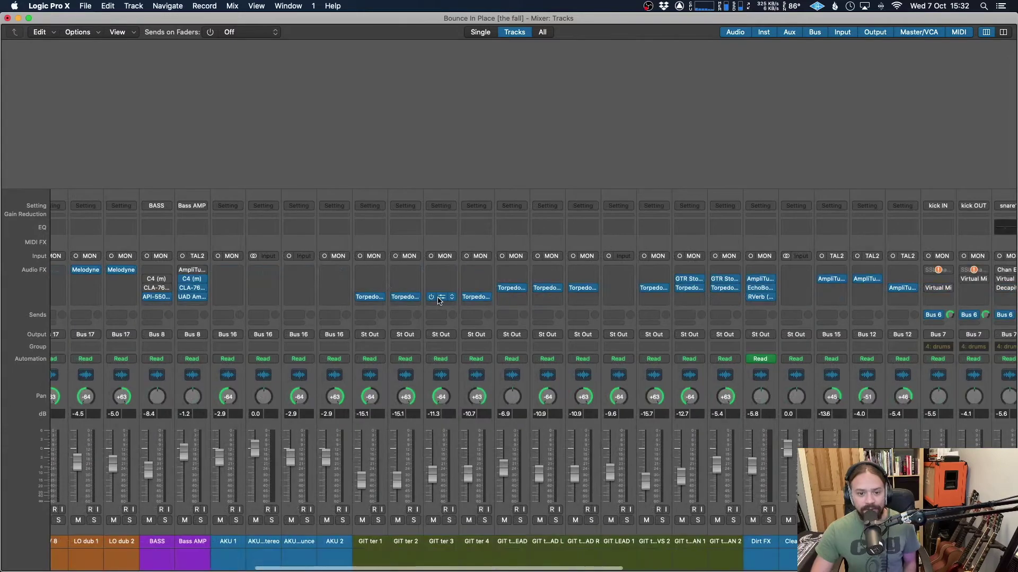
click(439, 297)
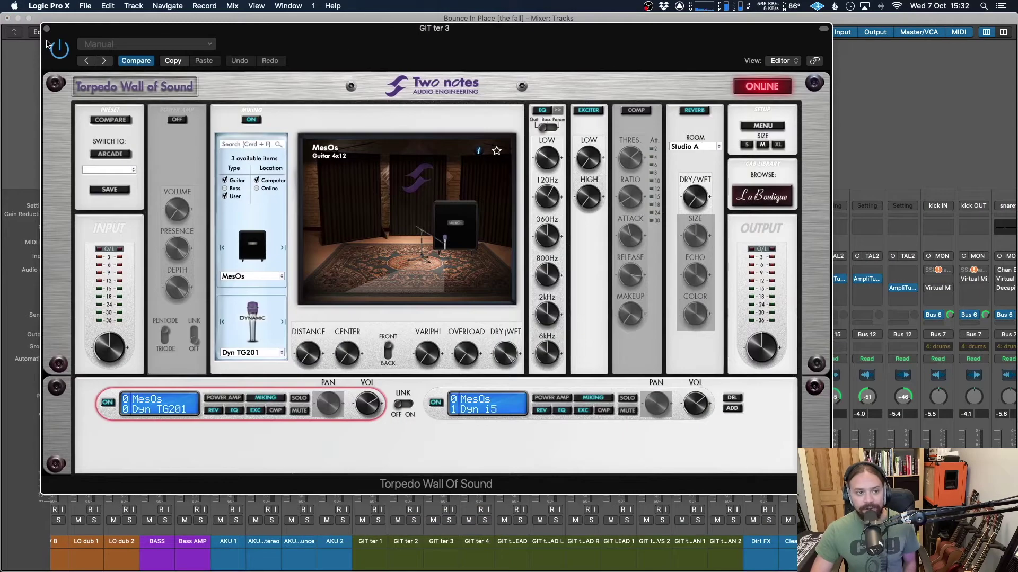
click(46, 28)
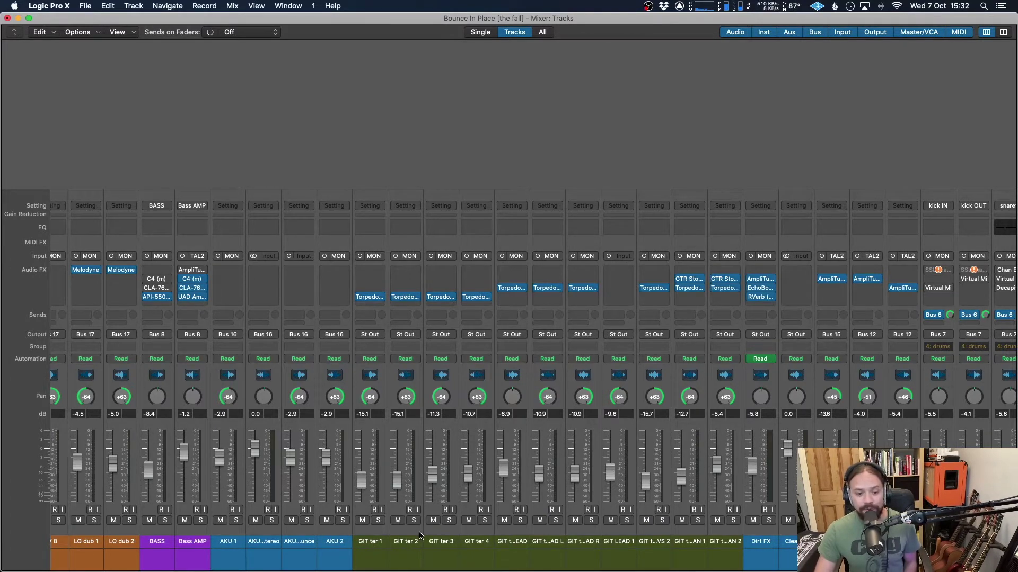
View the CLA-76 compressor on the BASS channel, close it, look over the remaining channels and close the mixer.
scroll(418, 536, left, 10)
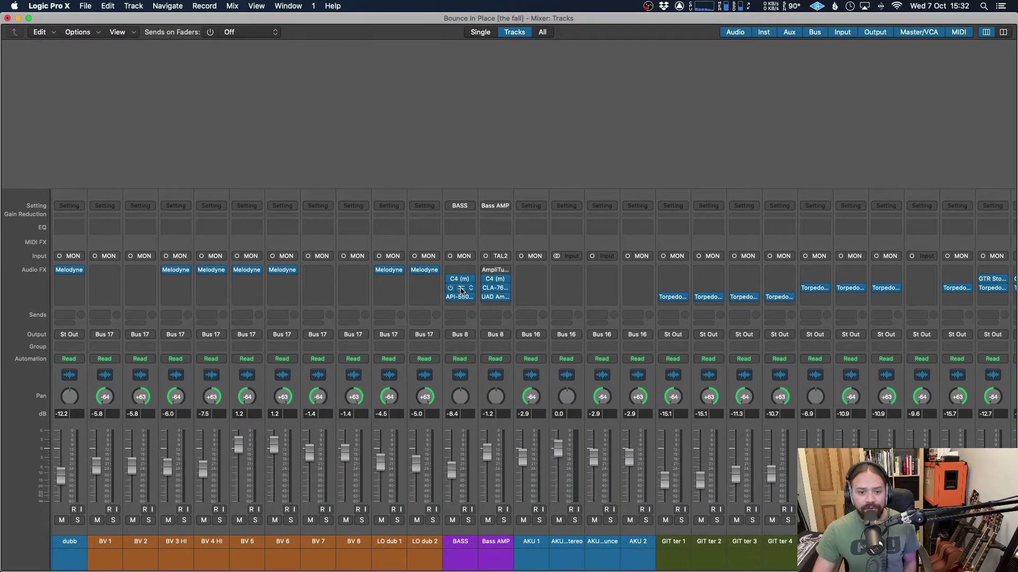
click(464, 290)
drag(575, 162, 342, 85)
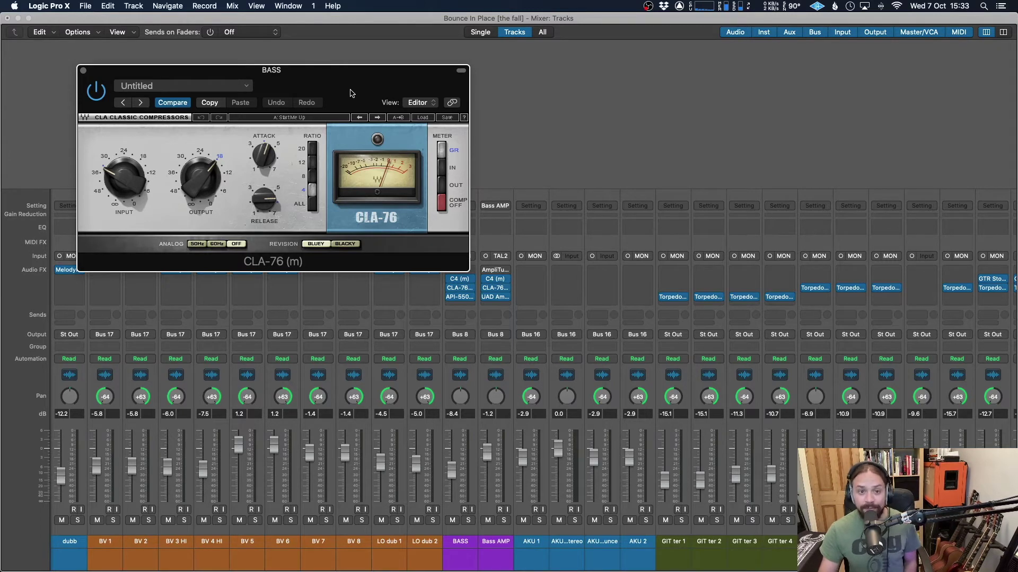
key(super+w)
scroll(514, 273, left, 5)
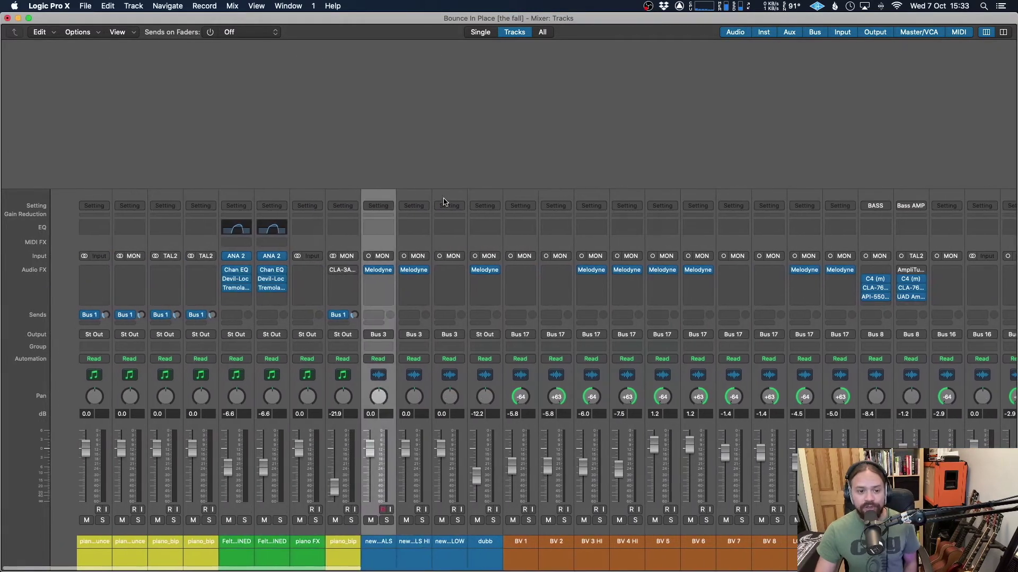
scroll(514, 273, right, 3)
key(super+w)
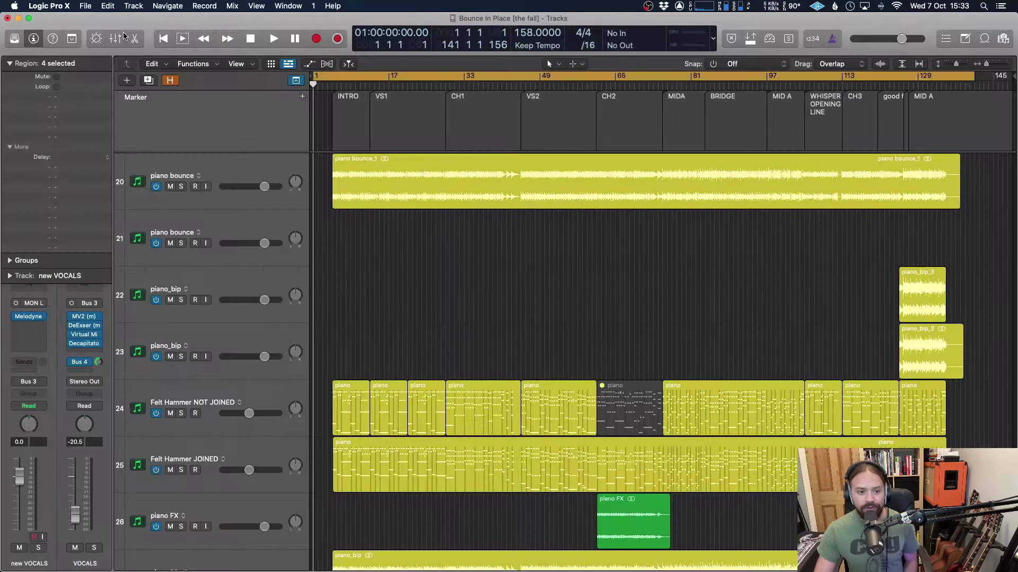
Export all tracks as WAVE audio files into a new Desktop folder named BOUNCE ALL TRACKS.
key(super+shift+e)
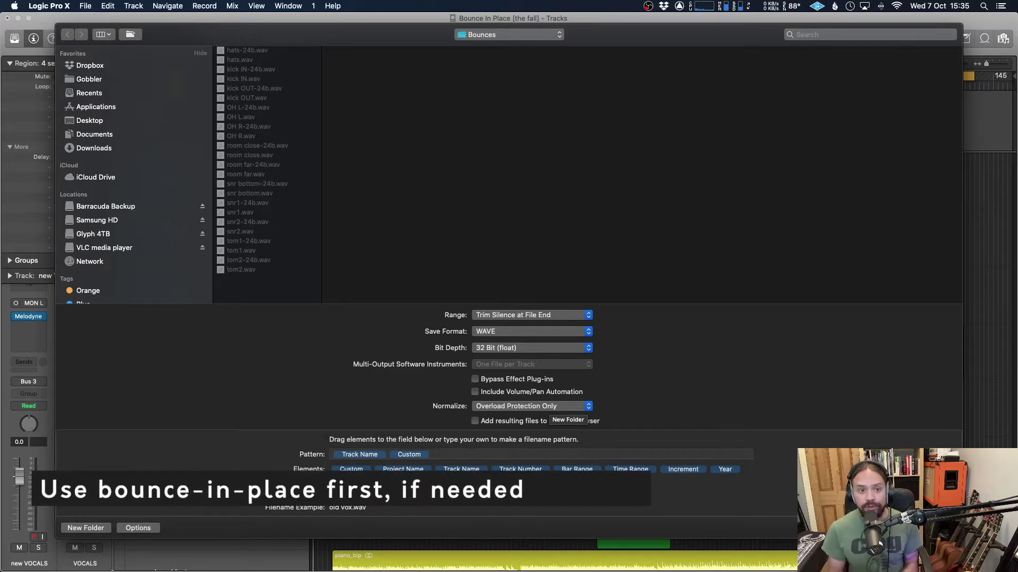
click(122, 122)
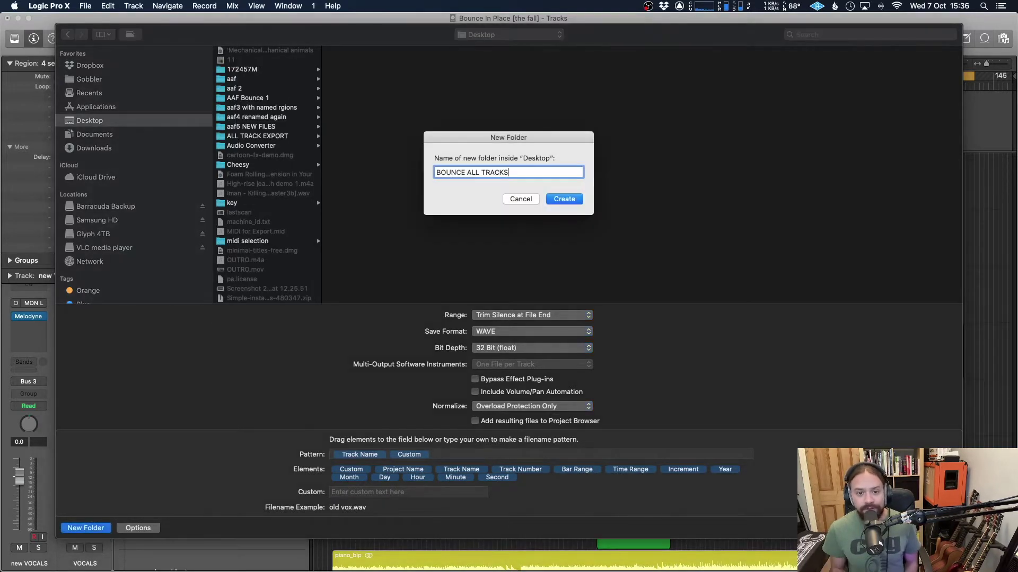
key(Return)
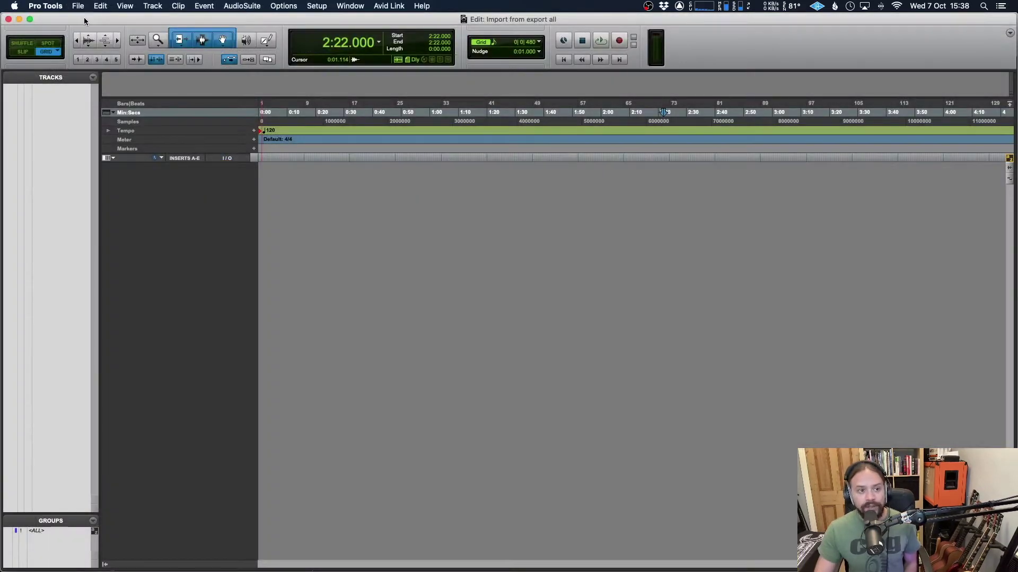
Switch to Pro Tools and import the exported audio files as tracks into the empty Import from export all session.
click(78, 6)
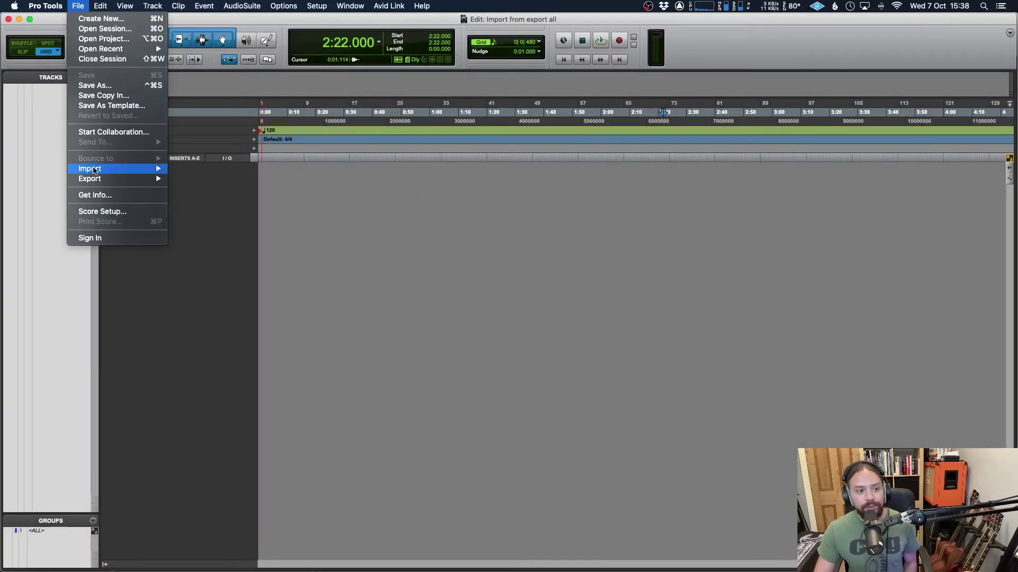
mouse_move(93, 170)
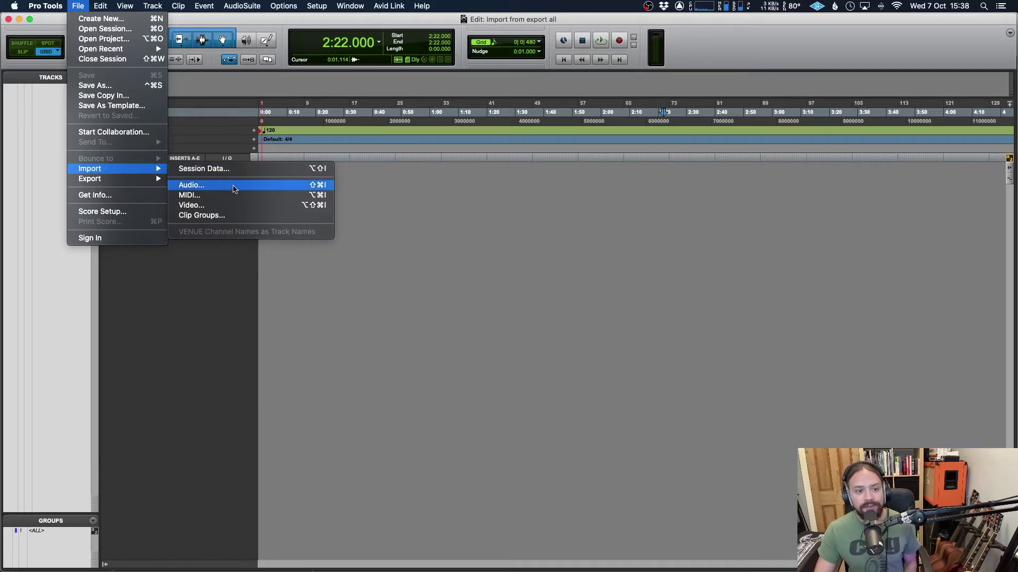
click(234, 189)
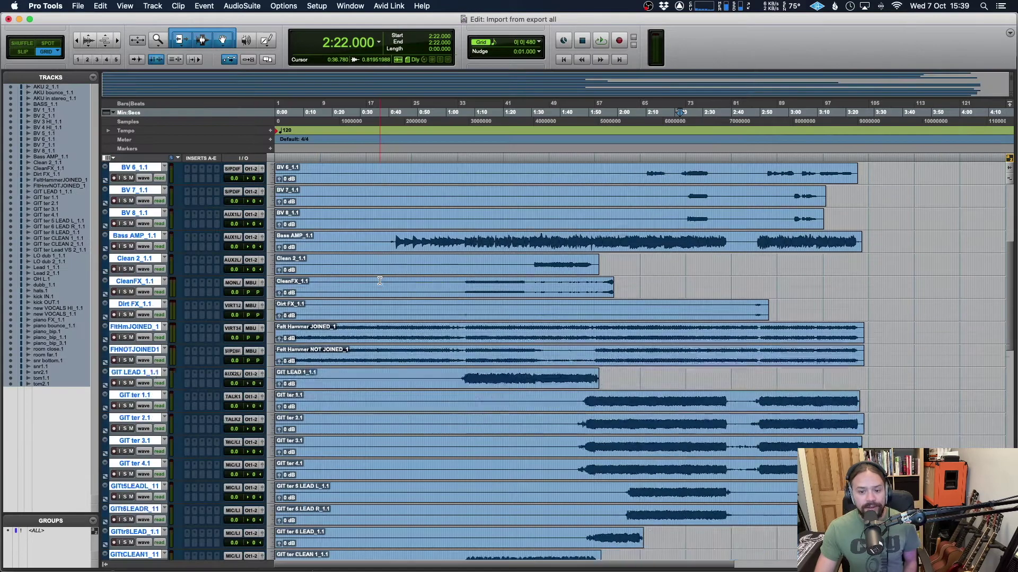
Look over all imported tracks and increase the height of every track by one size.
scroll(379, 281, down, 10)
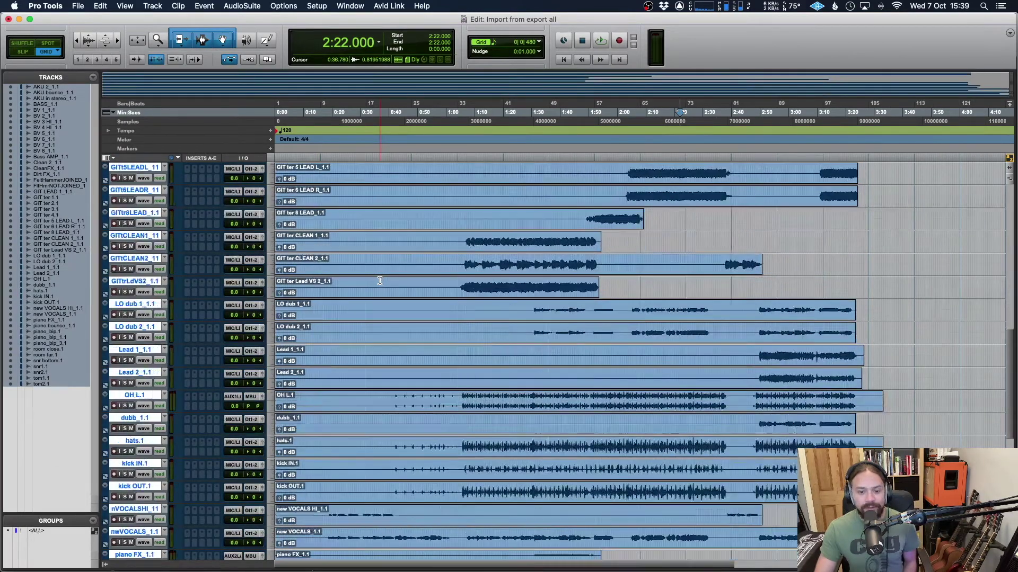
scroll(379, 281, down, 12)
scroll(379, 281, up, 20)
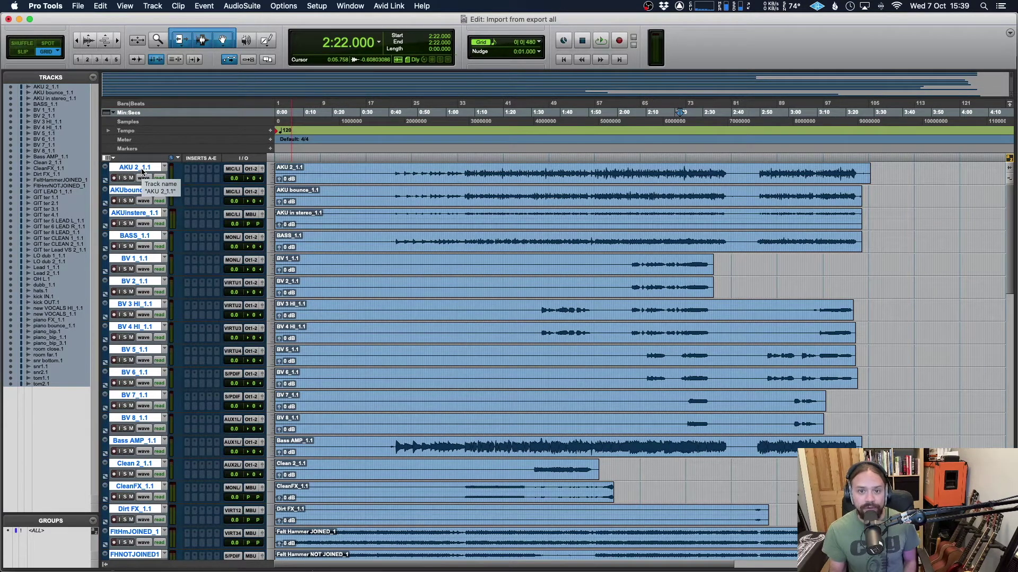
key(ctrl+alt+Up)
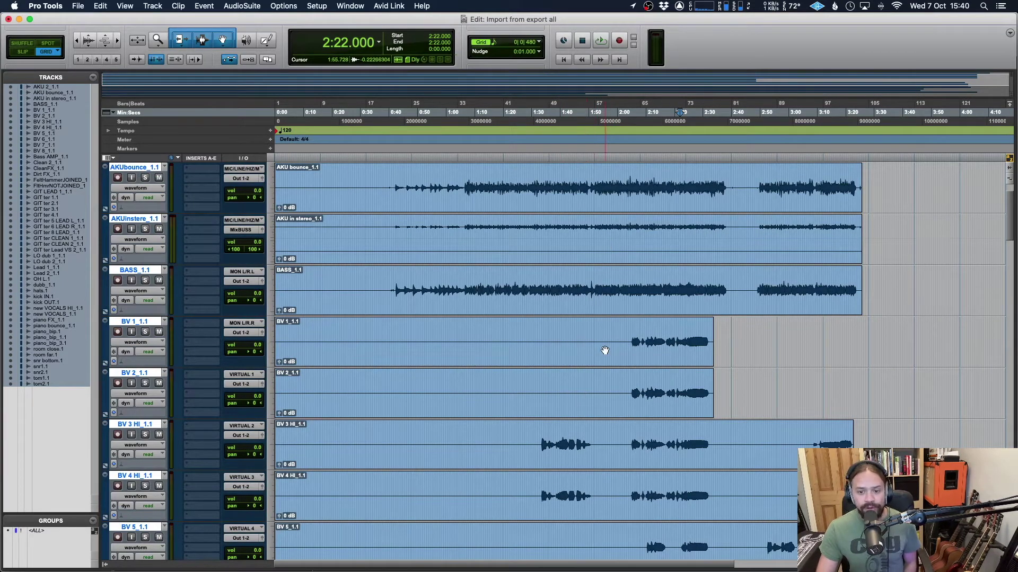
Switch to Slip mode and trim the silence before the first audio in the BV 1 and BV 2 clips.
scroll(620, 333, down, 1)
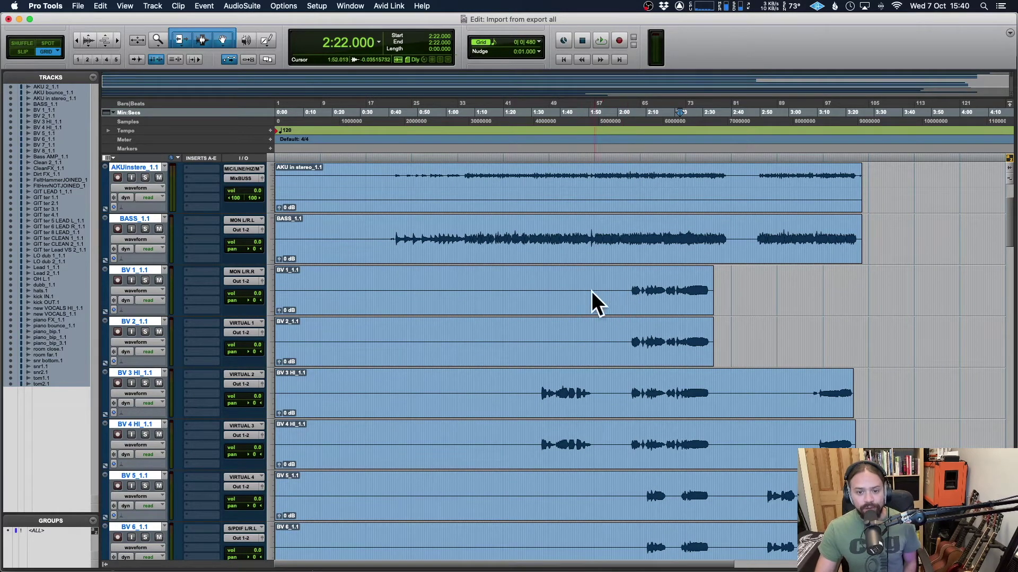
key(F2)
click(625, 286)
key(a)
click(620, 360)
click(621, 331)
key(a)
Trim the leading silence from the BV 3 HI, BV 4 HI, BV 5 and BV 6 clips.
click(534, 417)
key(a)
click(534, 440)
key(a)
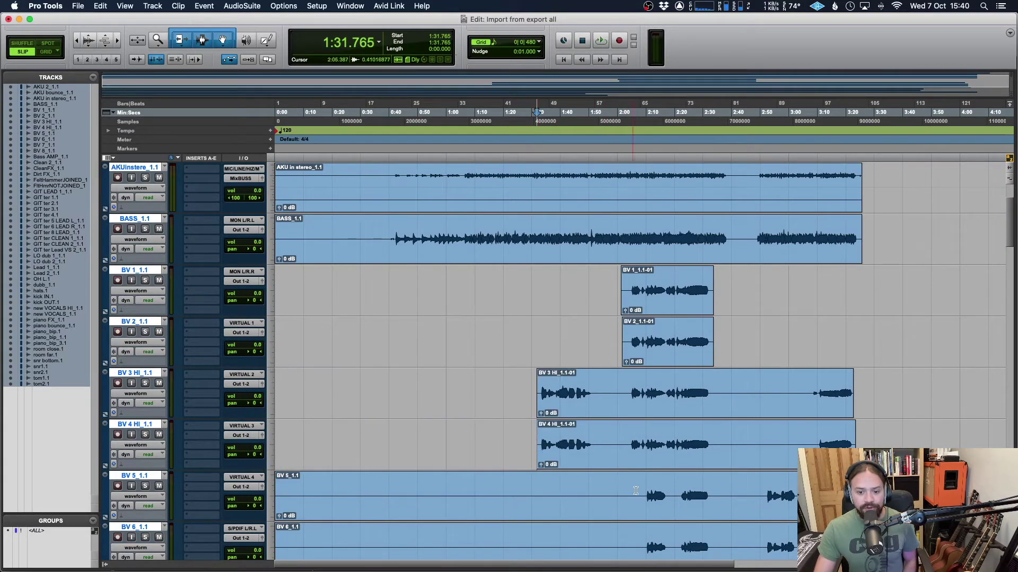
click(654, 495)
key(a)
Trim the leading silence from the BASS and AKU in stereo clips, and look over the untrimmed guitar tracks.
click(384, 254)
key(a)
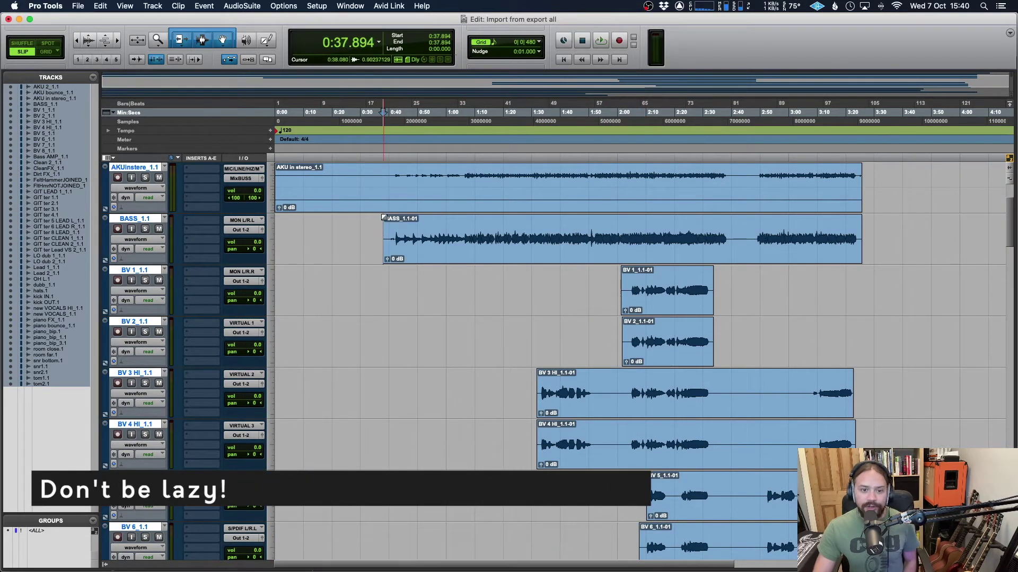
click(383, 178)
key(a)
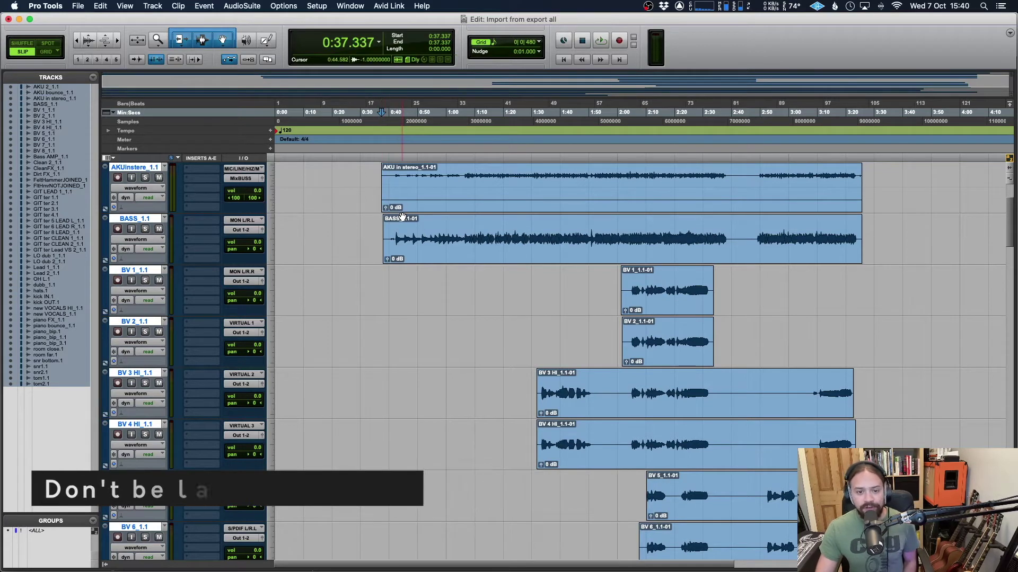
scroll(407, 216, down, 3)
scroll(407, 216, down, 12)
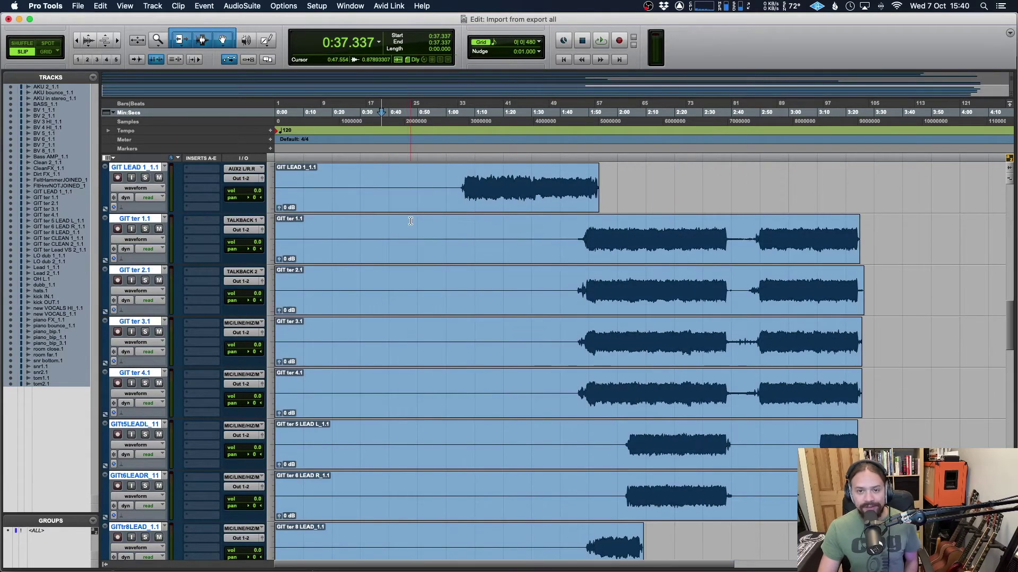
scroll(411, 222, up, 16)
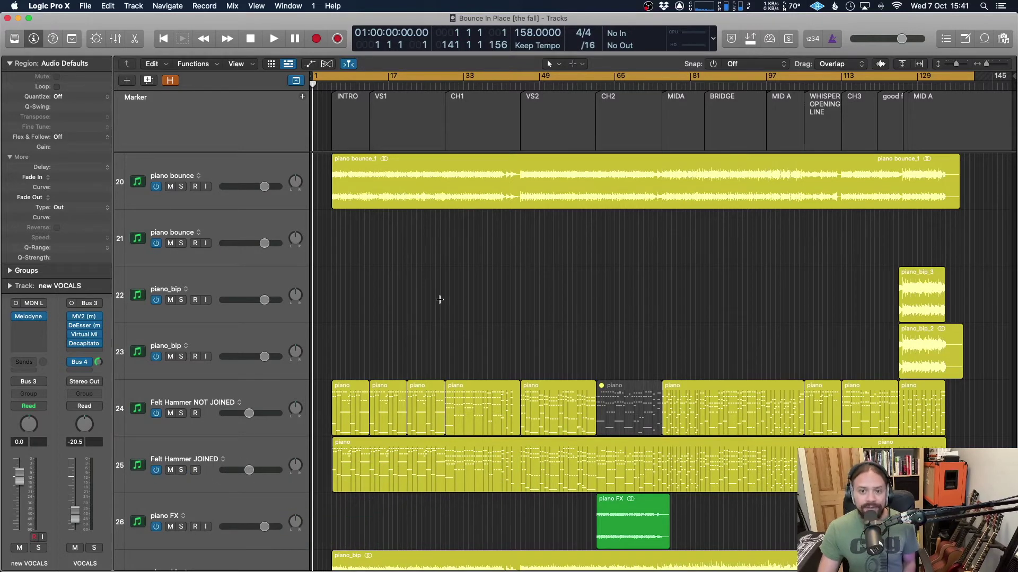
Switch to Logic Pro and examine how the piano, vocal and backing vocal regions are laid out on tracks 20 to 38.
scroll(439, 300, down, 10)
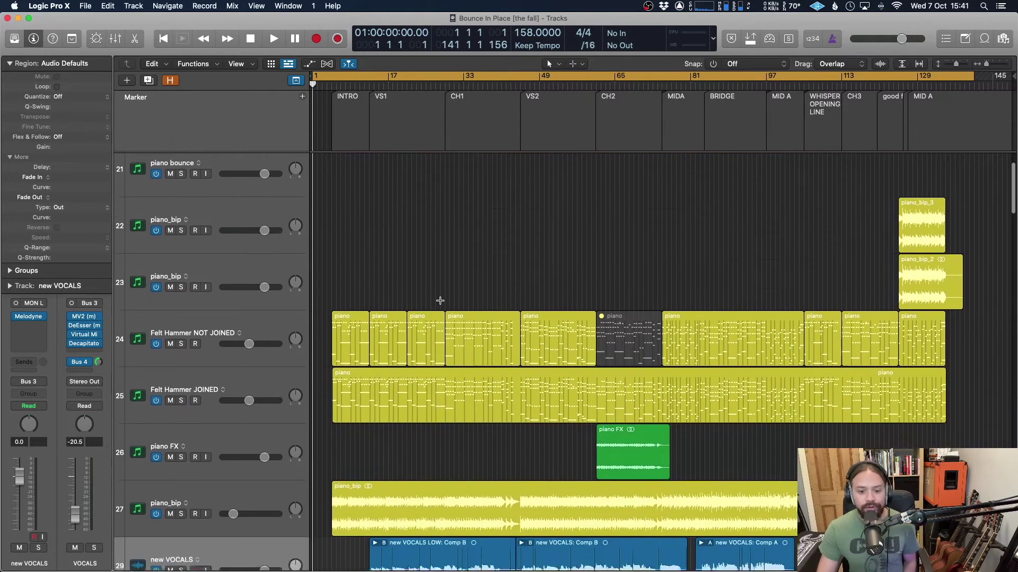
scroll(439, 302, down, 8)
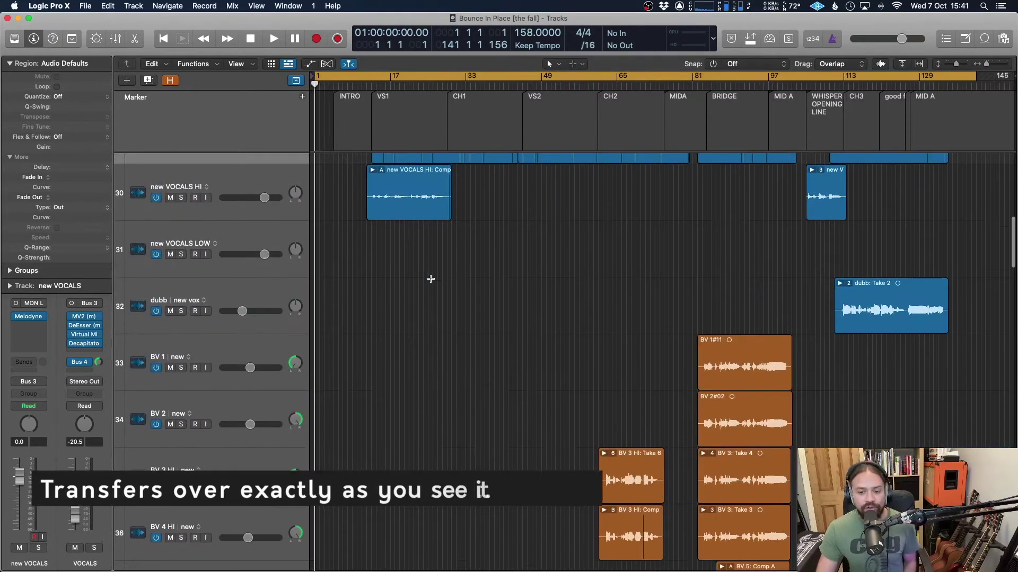
scroll(425, 334, down, 4)
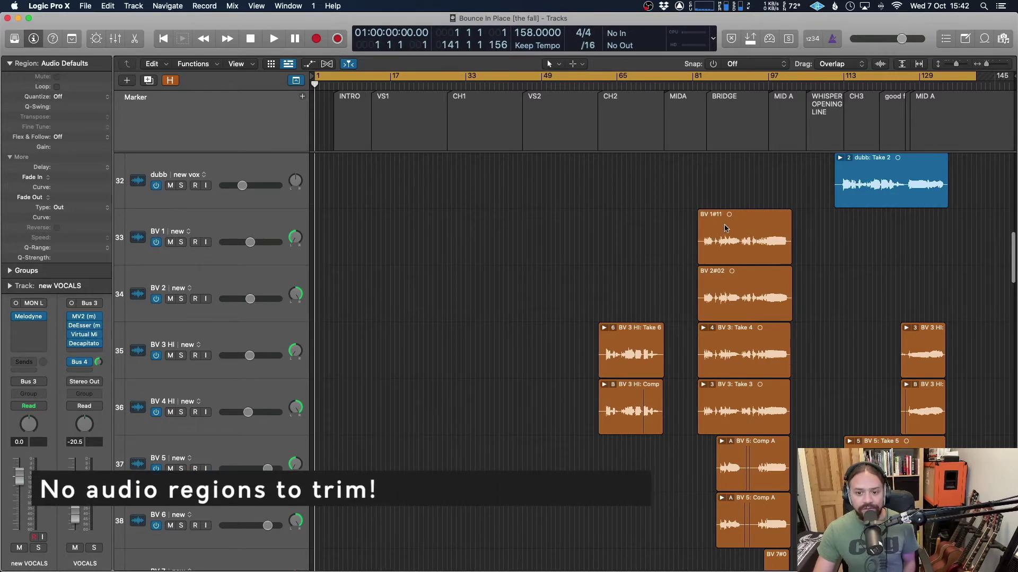
scroll(720, 226, up, 10)
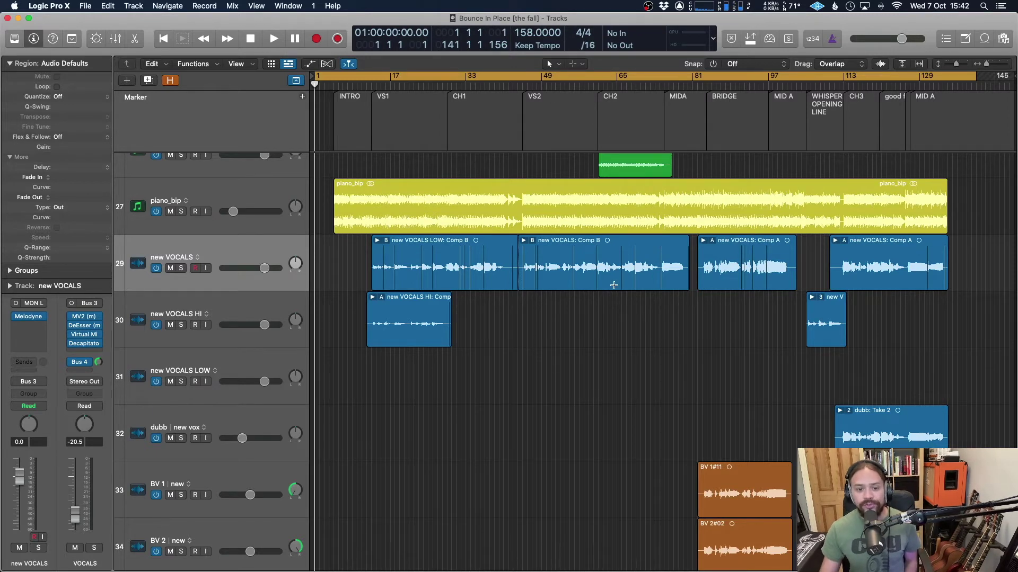
Unfold the new VOCALS LOW: Comp B take folder in verse 1 to view its takes, and fold it again.
click(593, 260)
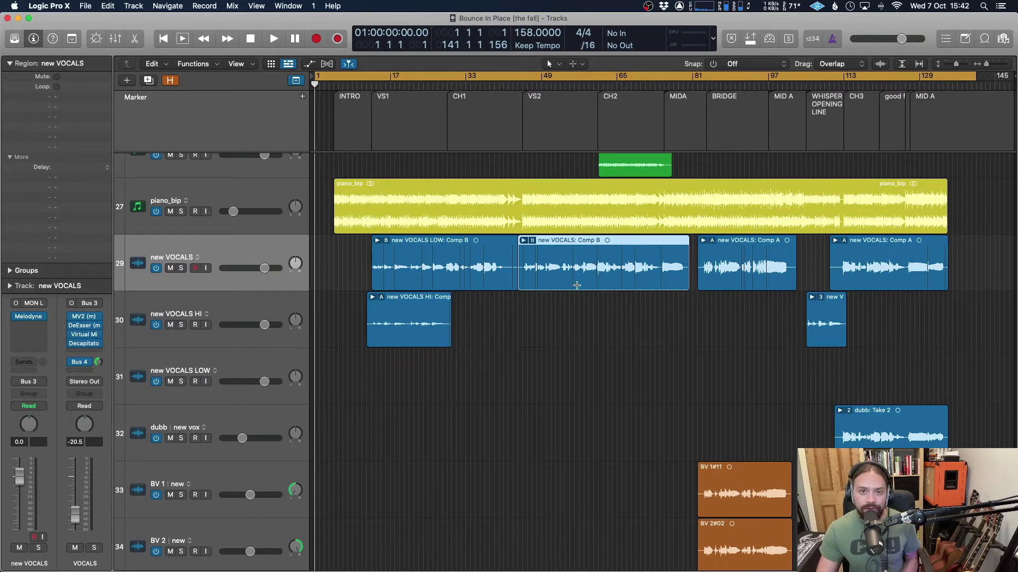
drag(560, 204, 358, 332)
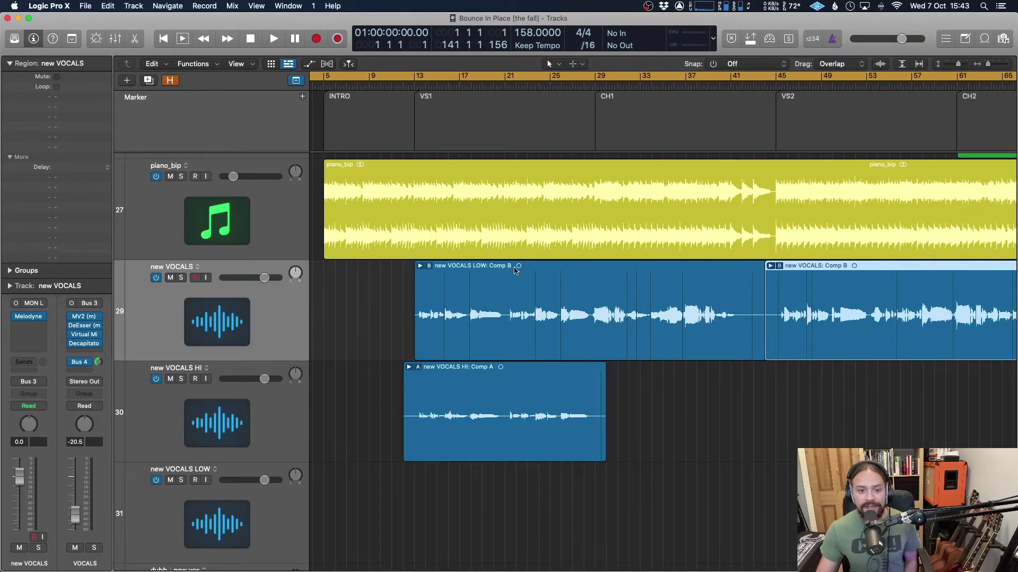
double_click(516, 270)
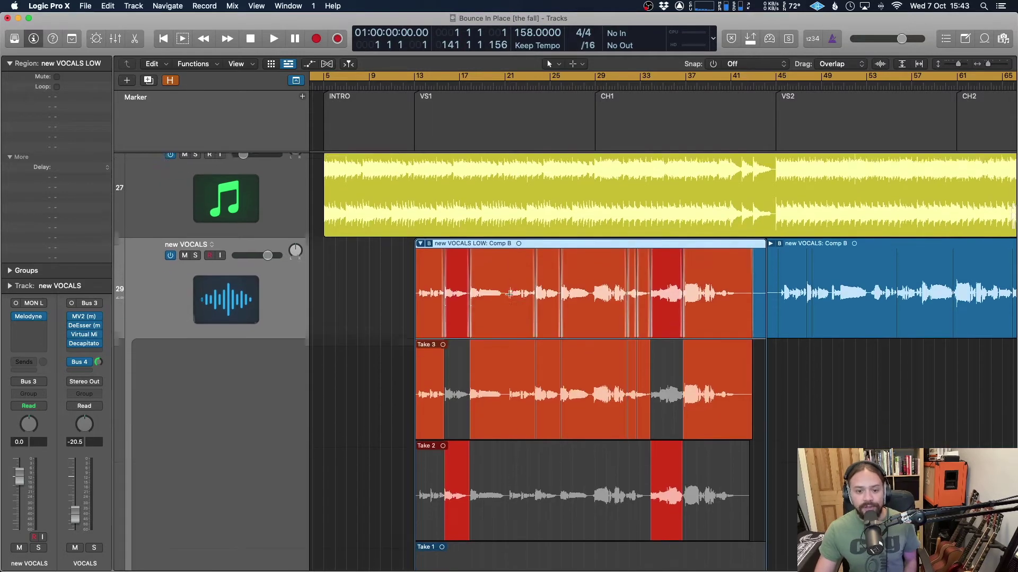
key(z)
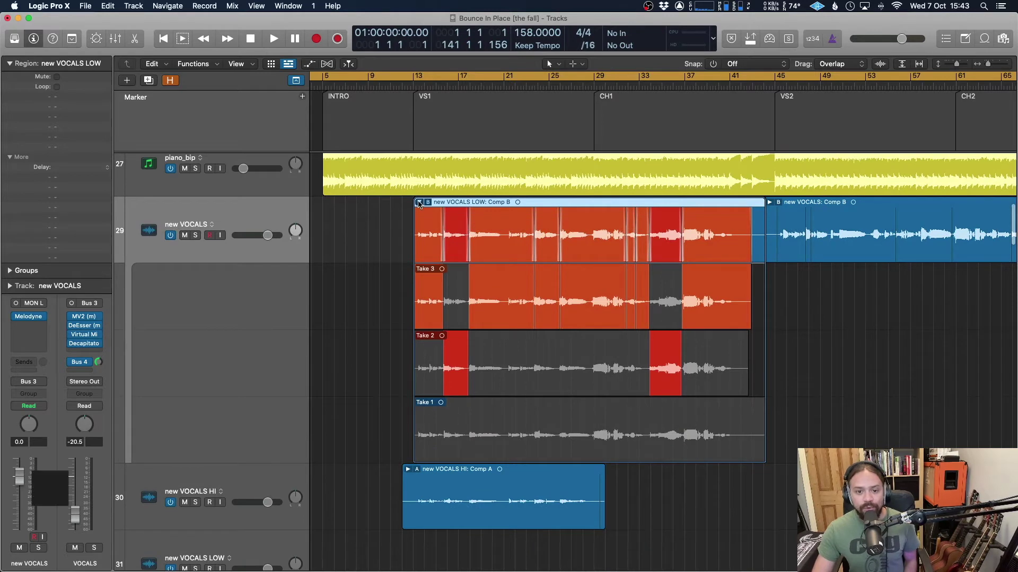
click(419, 202)
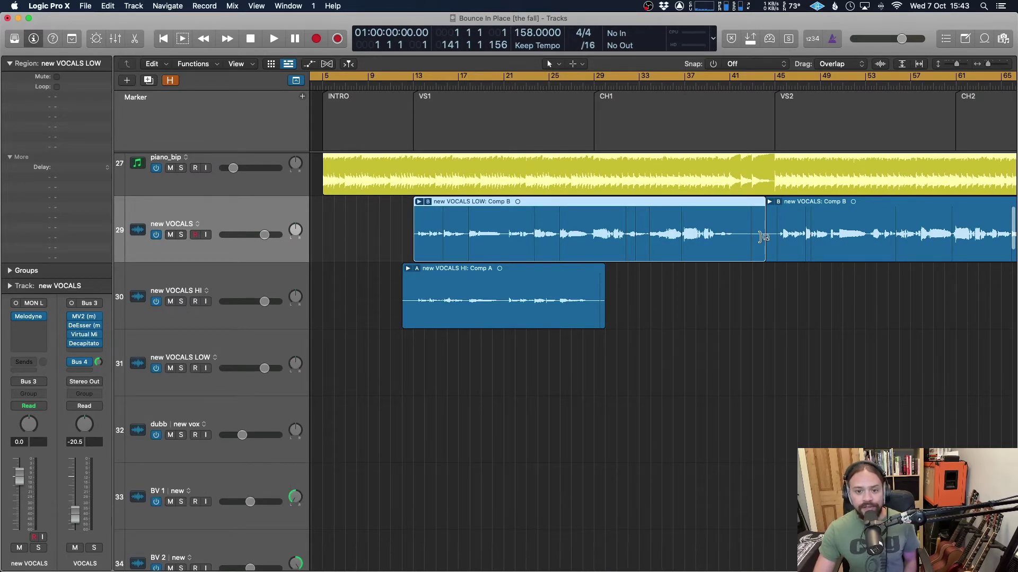
key(z)
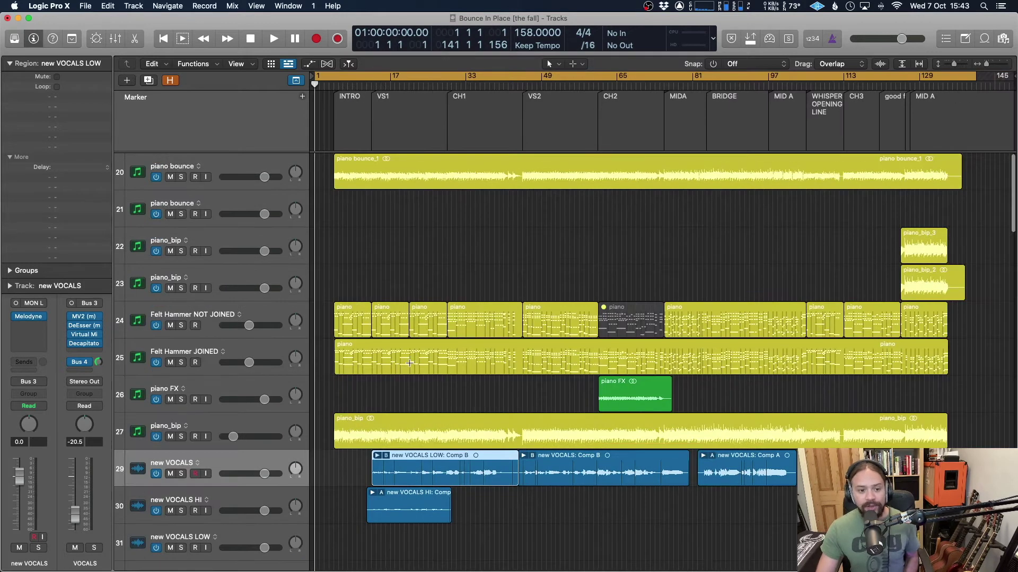
Select the piano region on the Felt Hammer JOINED track, examine the channels' insert plug-ins in the mixer and close it.
click(345, 347)
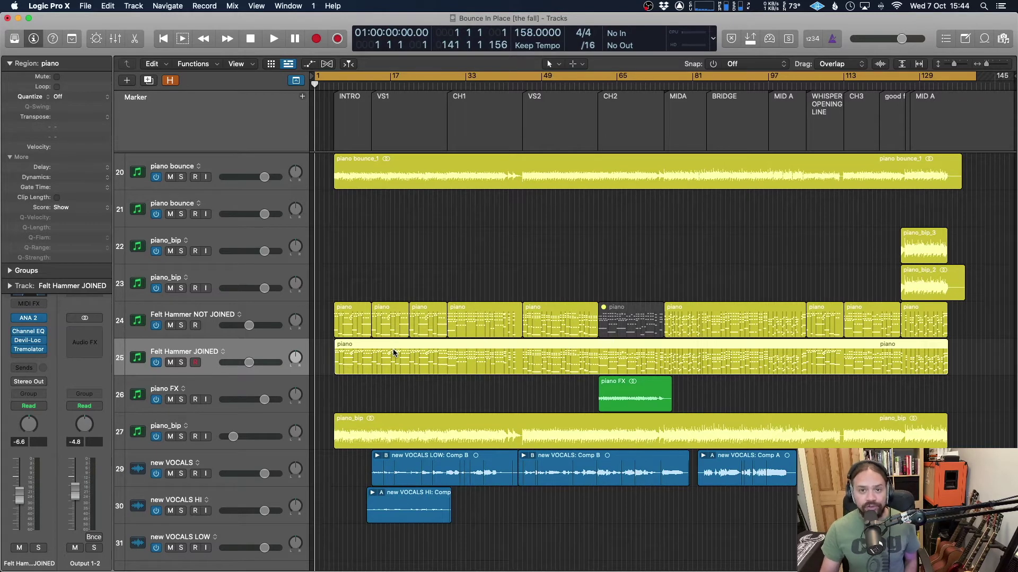
key(x)
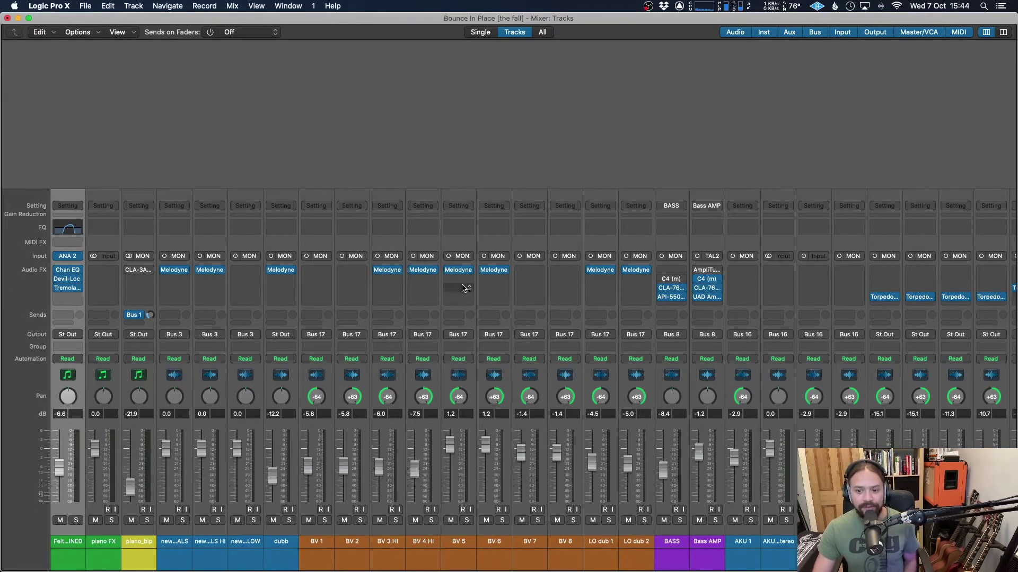
scroll(465, 288, right, 10)
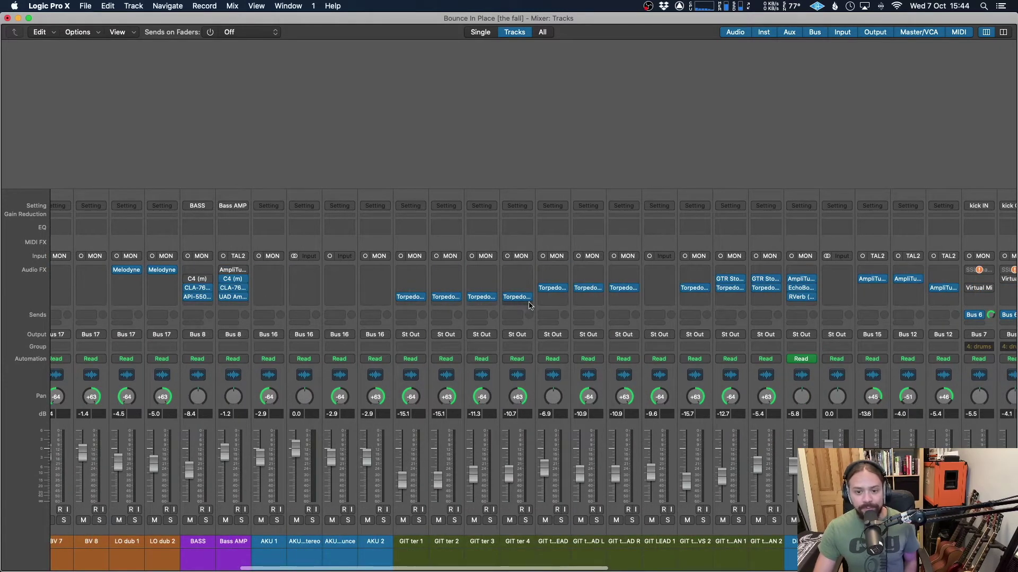
scroll(587, 301, left, 5)
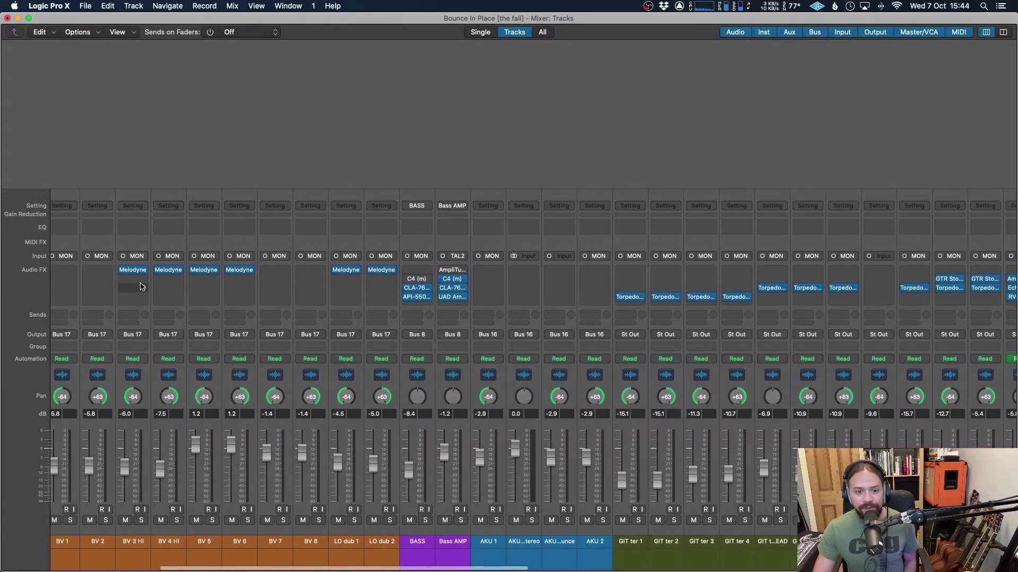
scroll(142, 287, left, 3)
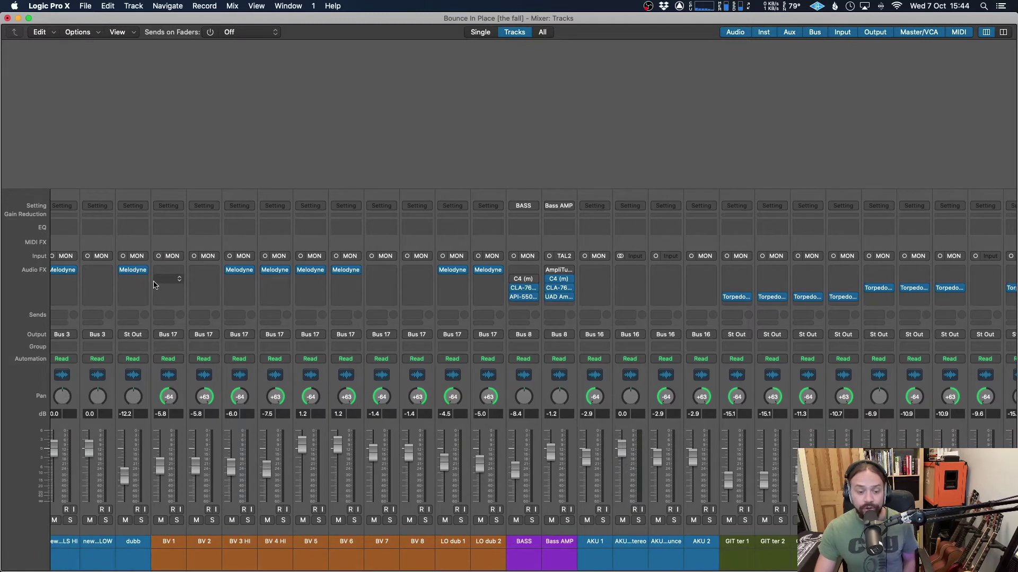
key(super+w)
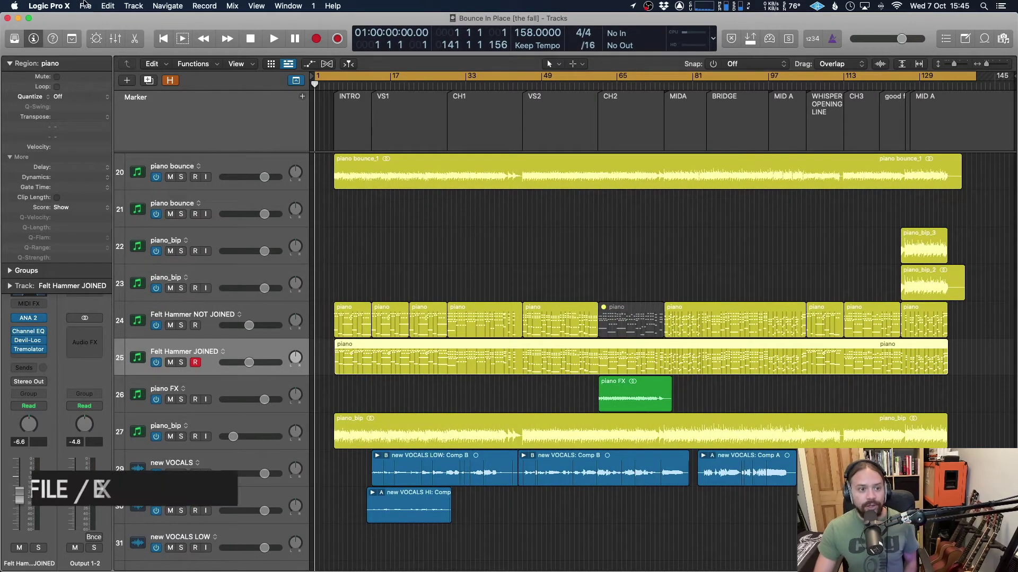
Export the project as an AAF file.
click(85, 5)
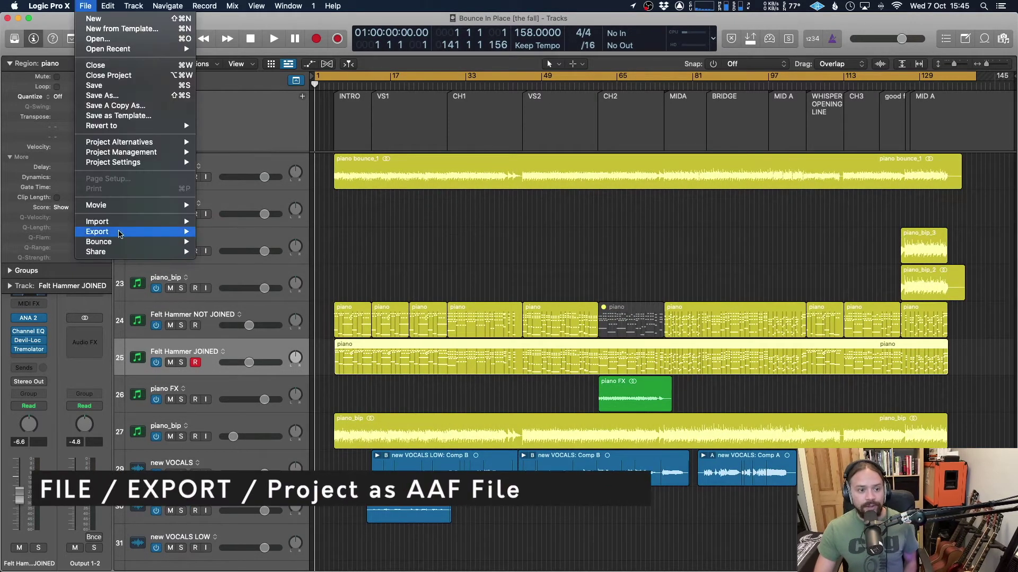
mouse_move(120, 234)
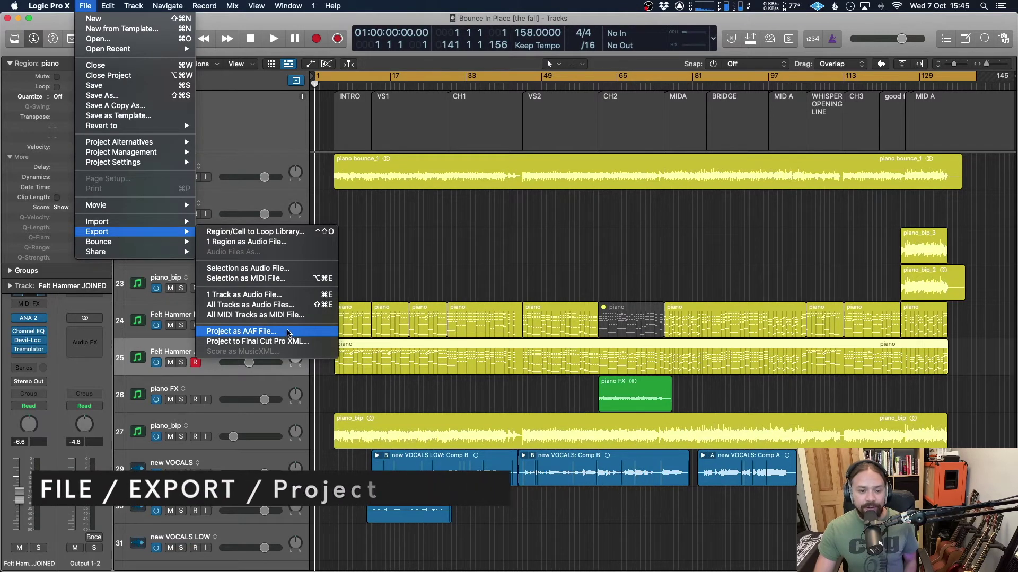
click(285, 333)
click(509, 413)
click(493, 423)
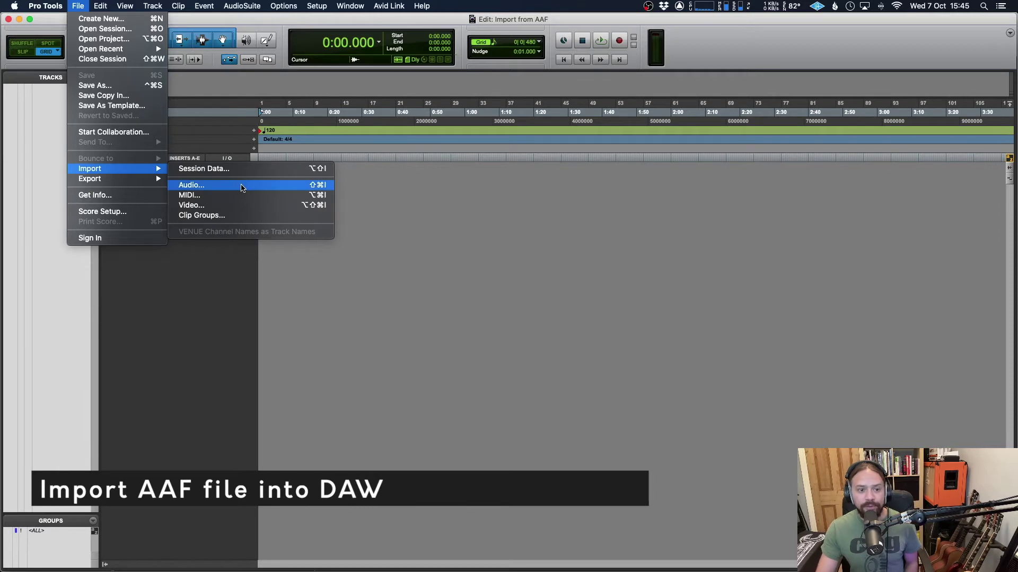
Import session data from the file aaf for bounce.AAF in the AAF for bounce folder, with every source track as a new track.
click(270, 170)
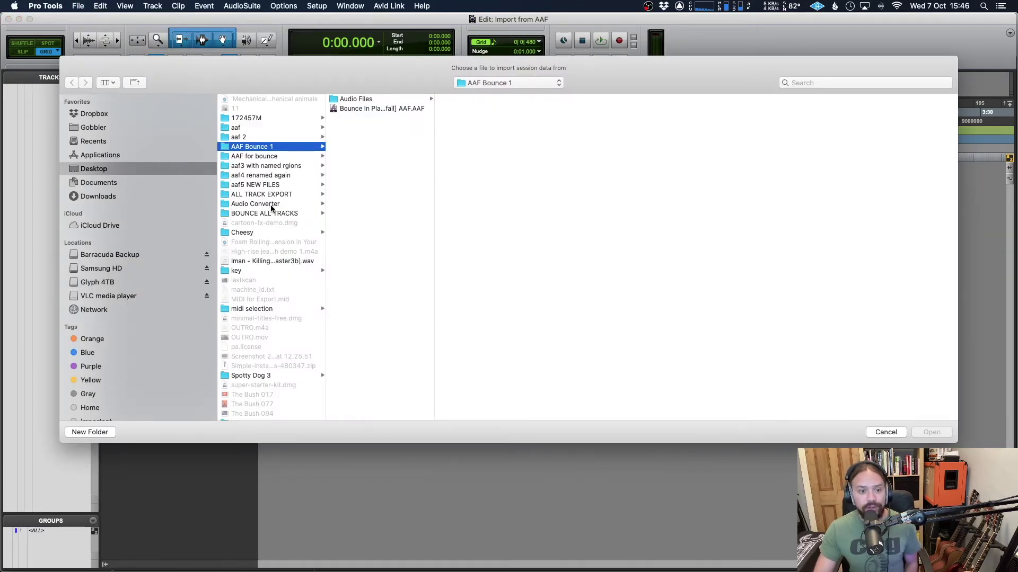
key(Down)
key(Right)
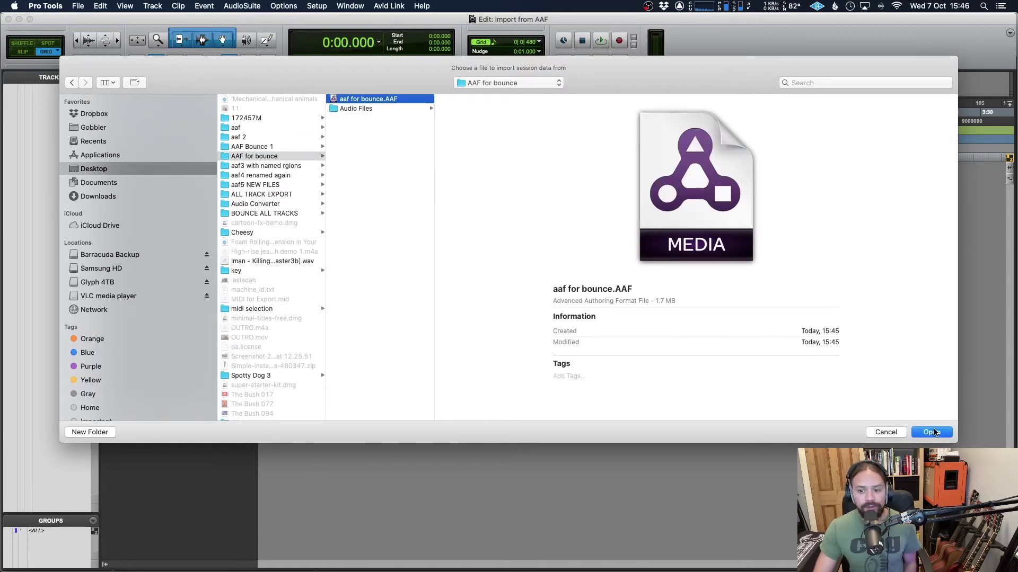
click(932, 431)
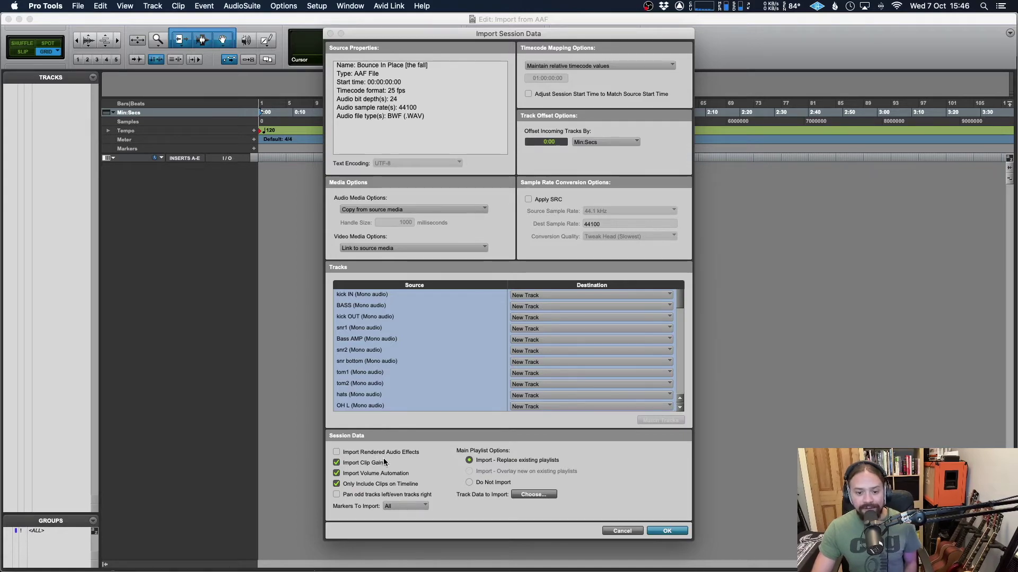
key(Return)
Increase the height of the imported LO dub 1, LO dub 2, BV 1 and BV 2 tracks.
scroll(453, 329, down, 6)
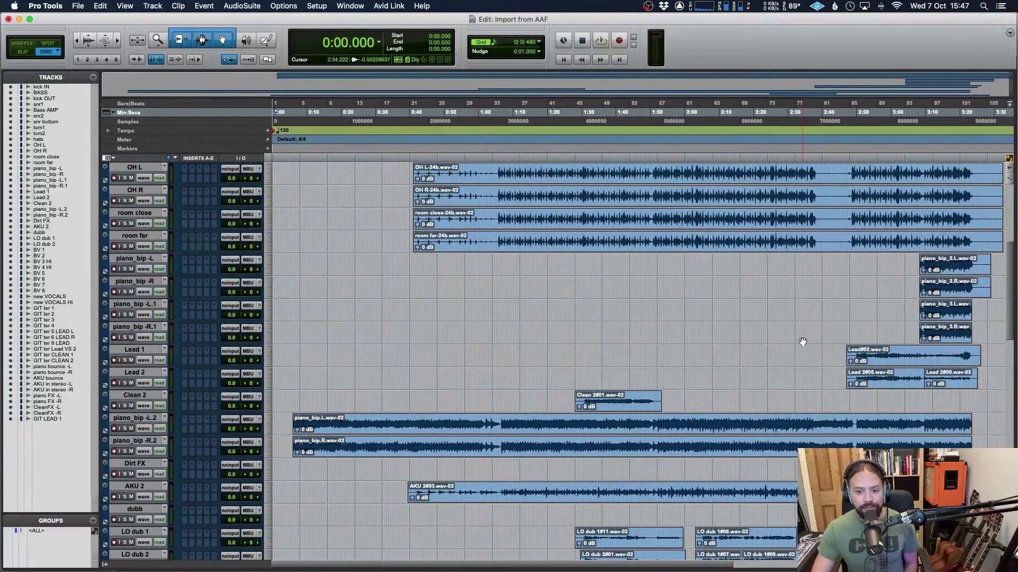
scroll(800, 346, down, 10)
scroll(761, 333, down, 1)
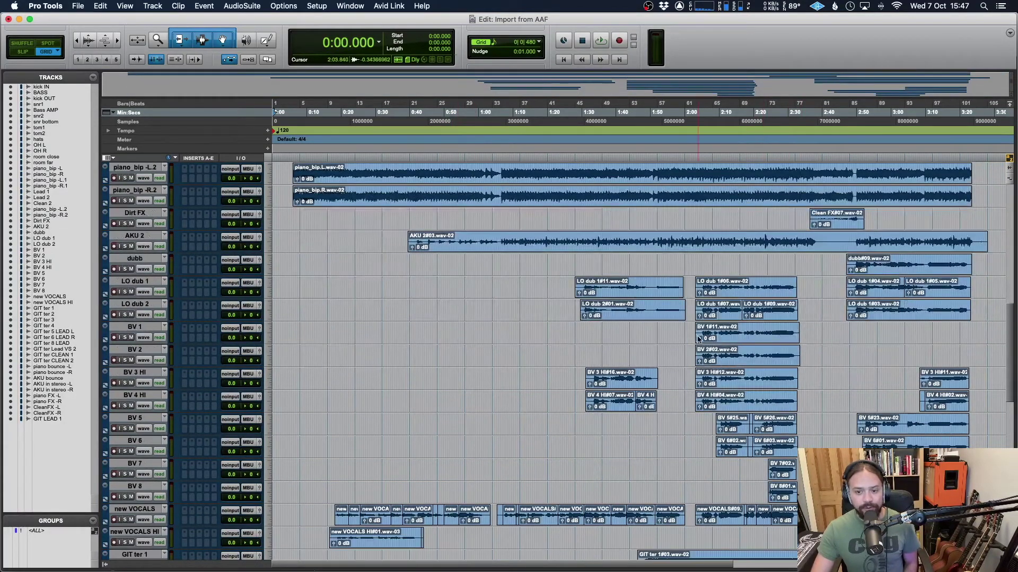
click(701, 285)
scroll(692, 249, down, 2)
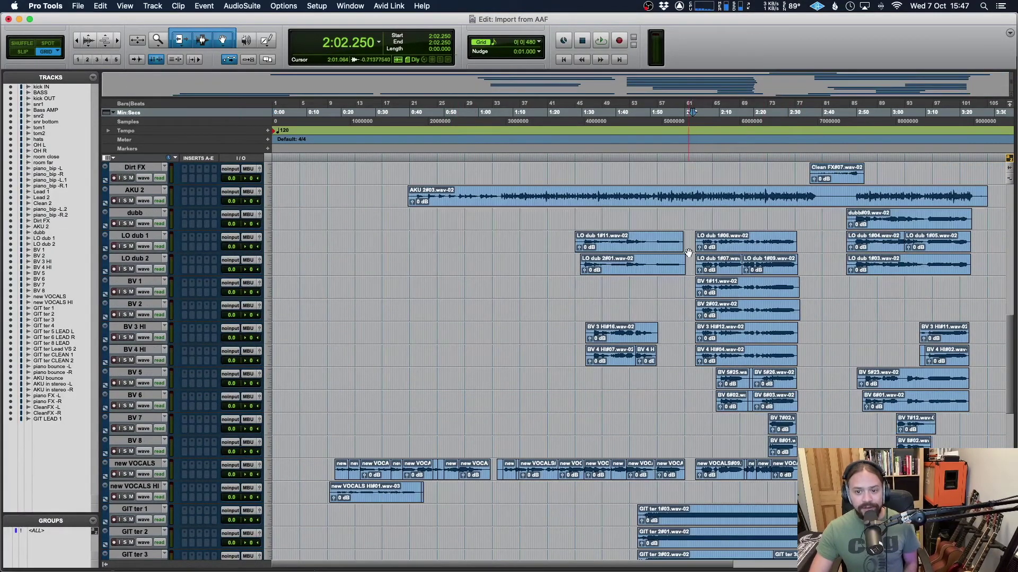
click(135, 236)
shift+click(152, 306)
key(ctrl+Up)
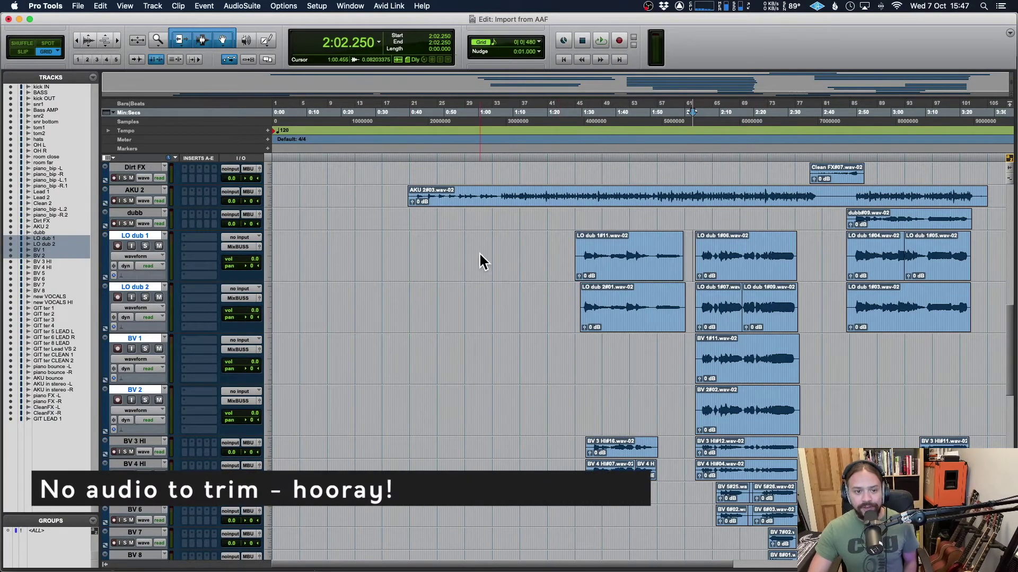
Select the new VOCALS track and enlarge the track heights around it.
scroll(530, 313, down, 5)
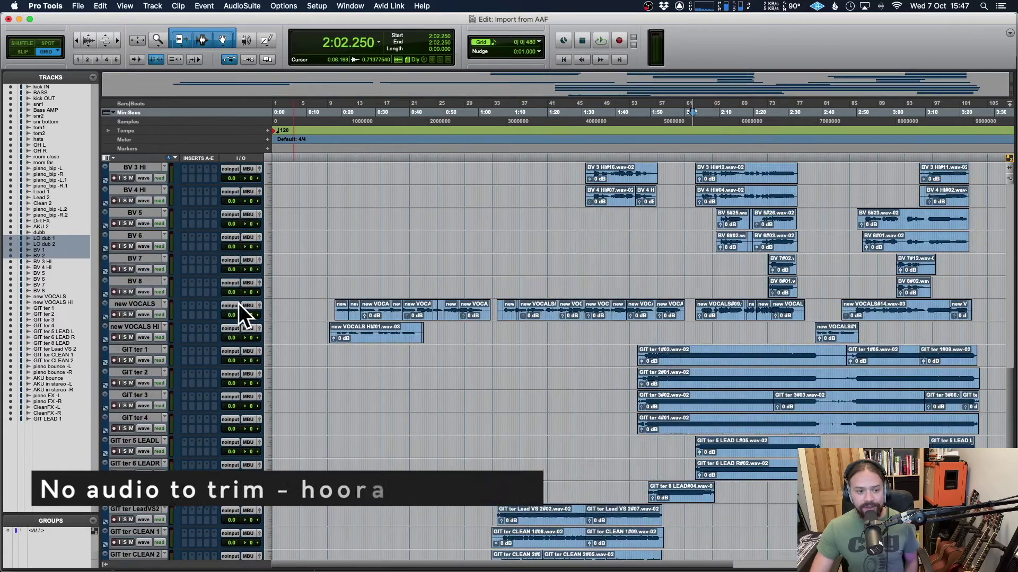
click(157, 306)
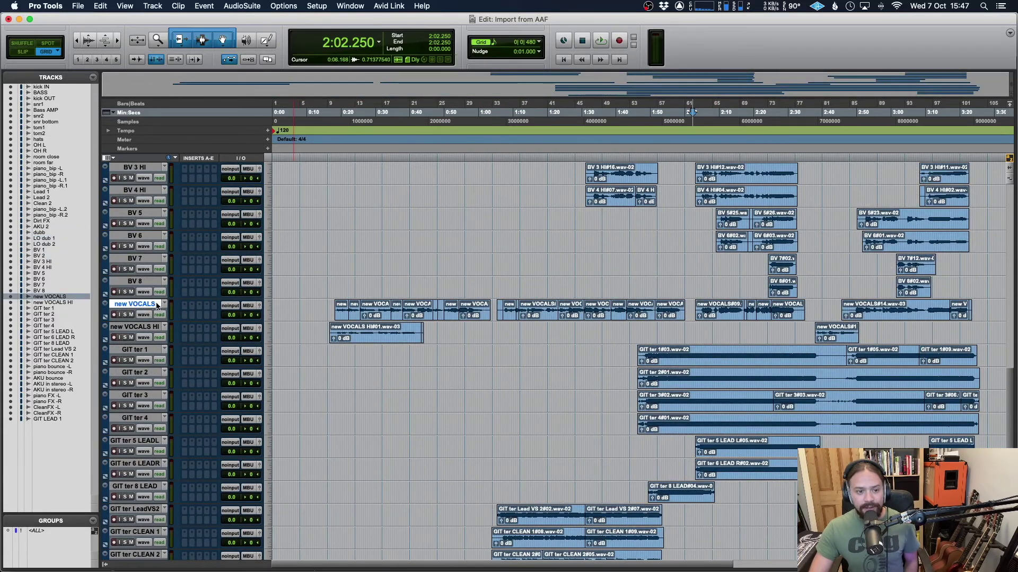
right_click(269, 310)
click(297, 331)
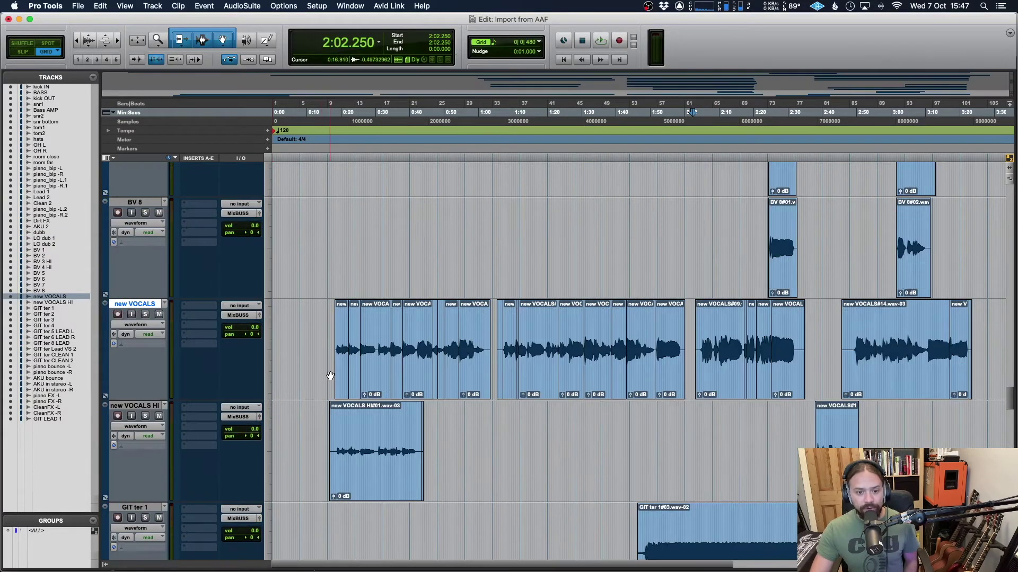
Examine the comped clips and their edit points on the new VOCALS track, around 0:25 to 0:35.
click(390, 345)
key(super+bracketright)
key(super+bracketright)
click(540, 369)
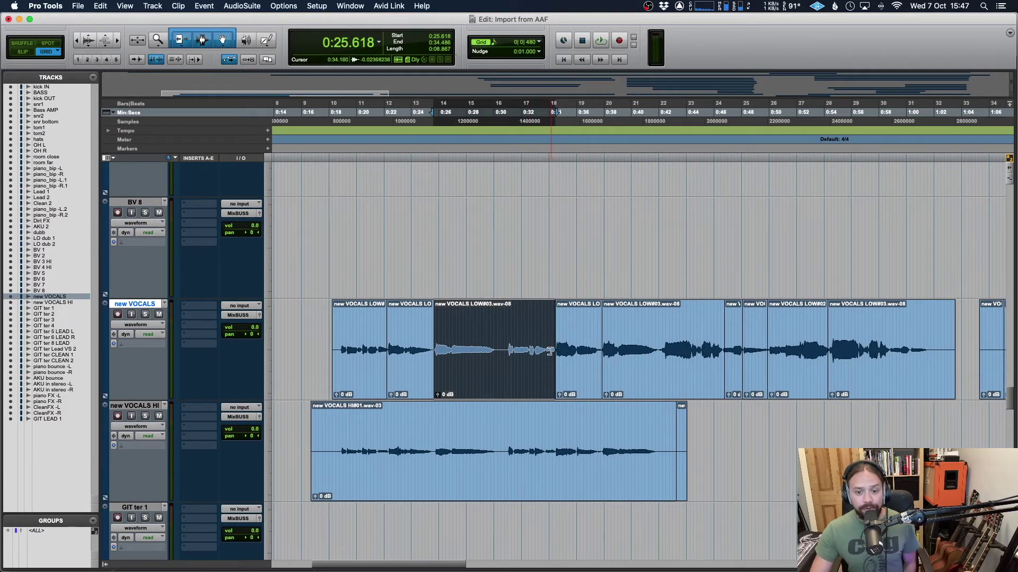
scroll(541, 351, down, 2)
key(super+bracketleft)
key(super+bracketright)
key(super+bracketright)
key(super+bracketright)
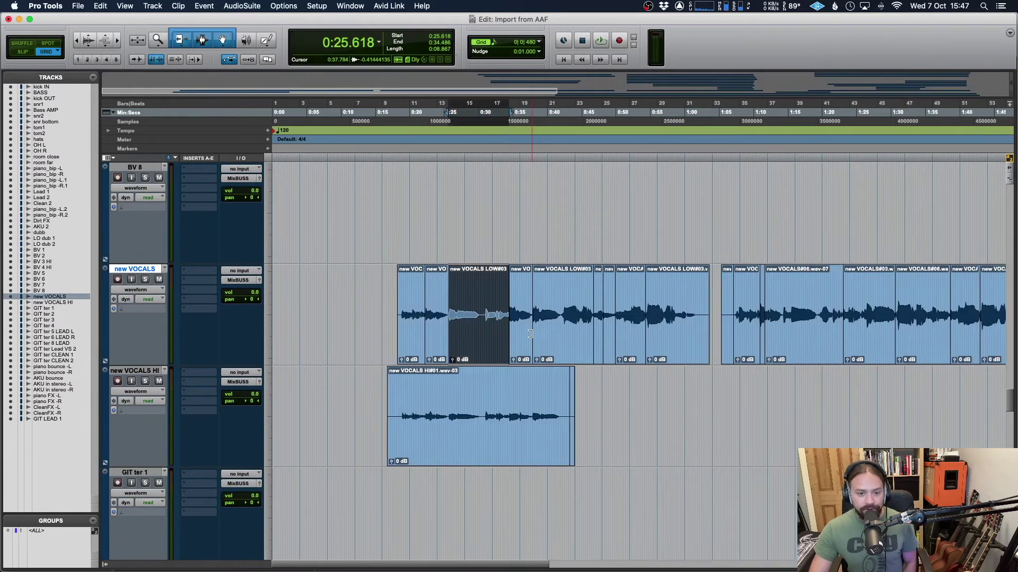
scroll(532, 338, right, 3)
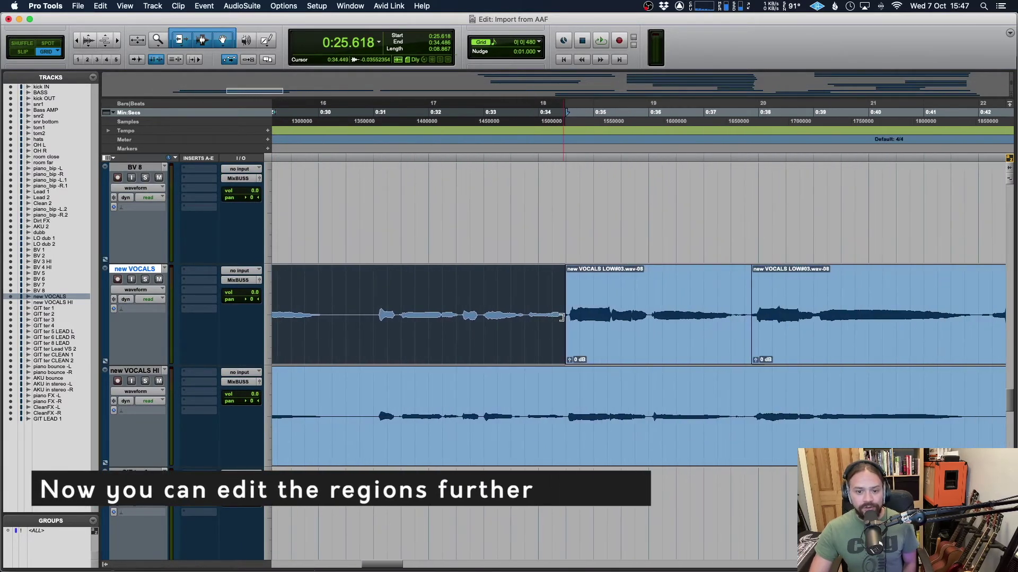
Crossfade both ends of the new VOCALS clip that runs from about 0:34.5 to 0:37.9.
mouse_move(562, 315)
mouse_down()
mouse_move(596, 315)
mouse_move(565, 317)
mouse_up()
click(592, 312)
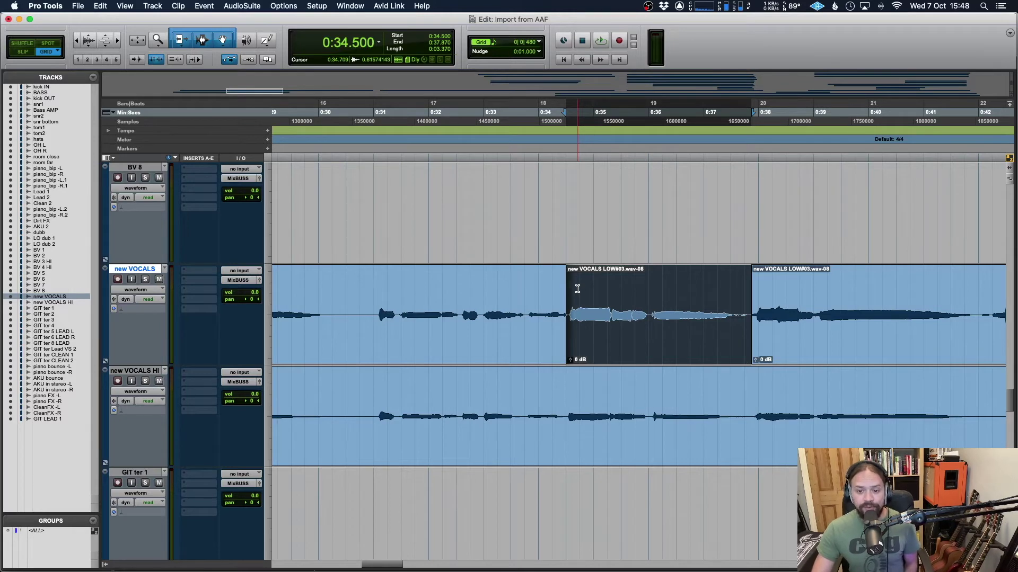
click(749, 360)
drag(562, 359, 570, 360)
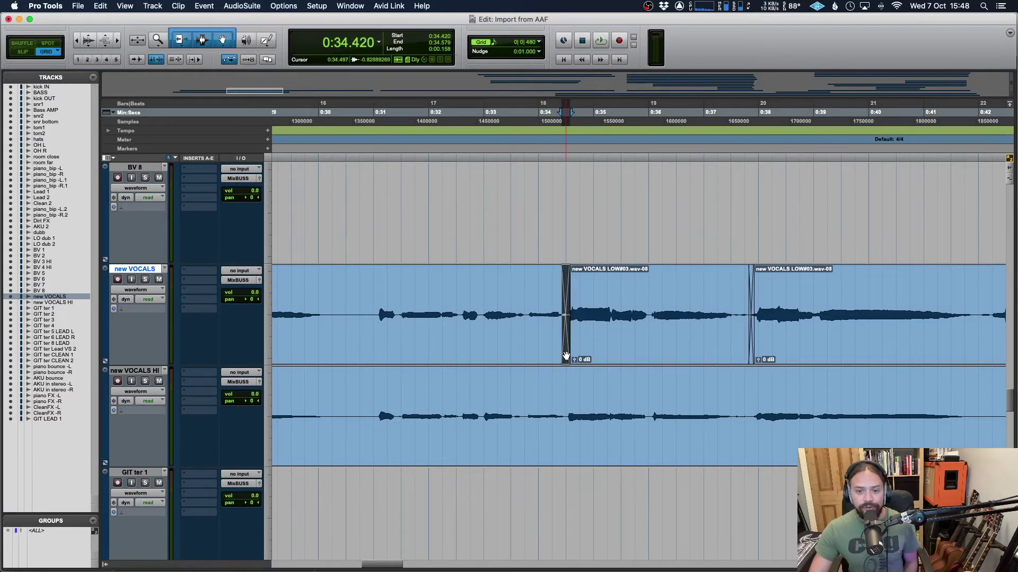
scroll(564, 353, left, 5)
scroll(565, 353, left, 2)
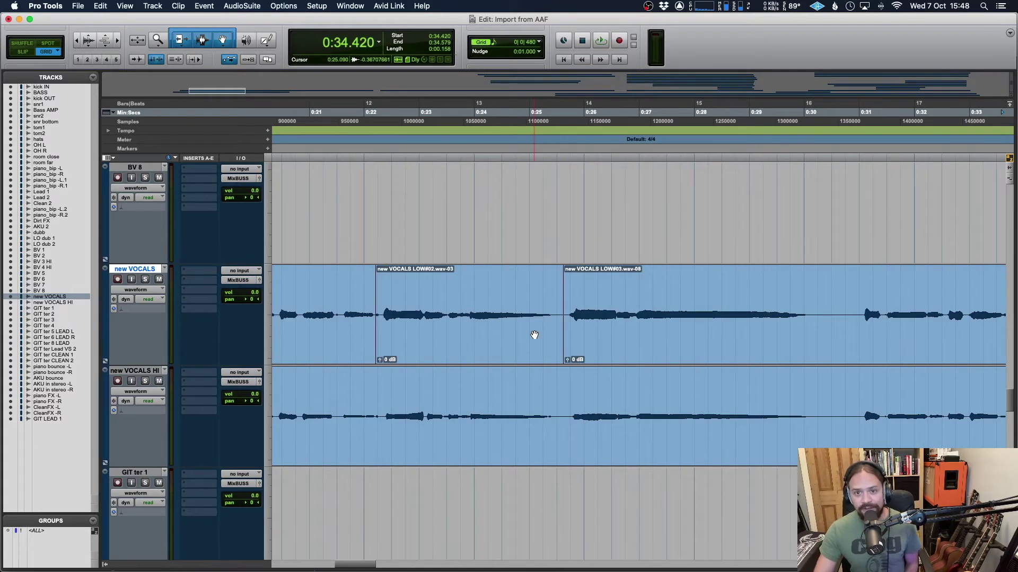
key(KP_Decimal)
key(1)
key(KP_Decimal)
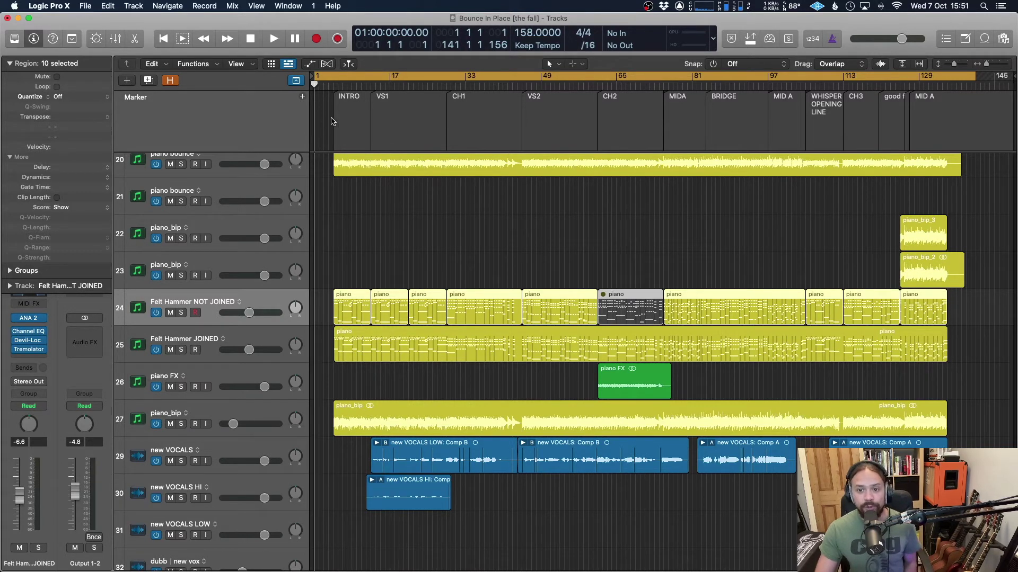
In Logic Pro, examine the separate piano MIDI regions on the Felt Hammer NOT JOINED track from INTRO to VS2.
click(381, 129)
click(269, 295)
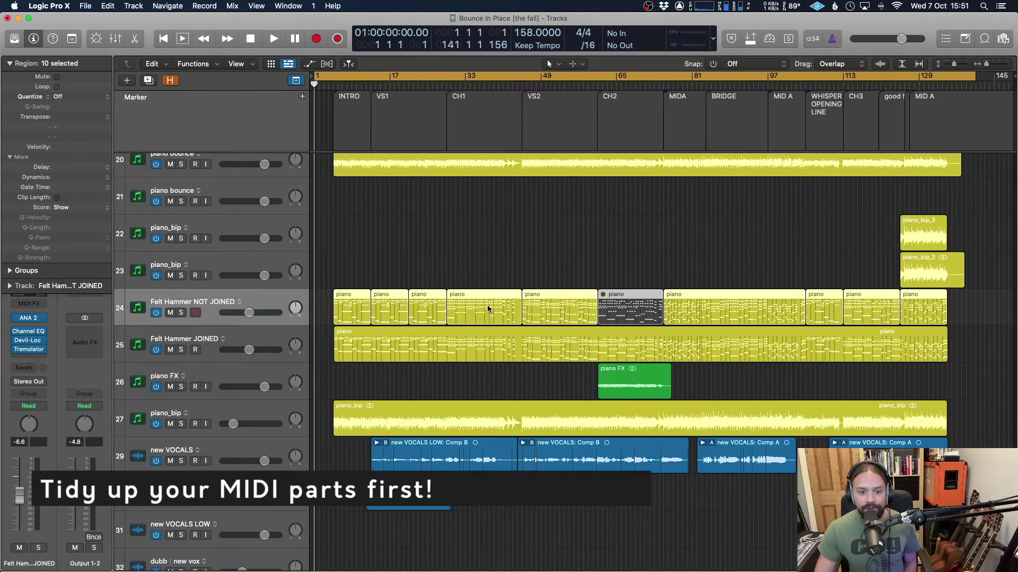
click(326, 299)
click(337, 79)
key(super+Right)
key(super+Down)
scroll(514, 291, right, 2)
click(484, 260)
click(557, 263)
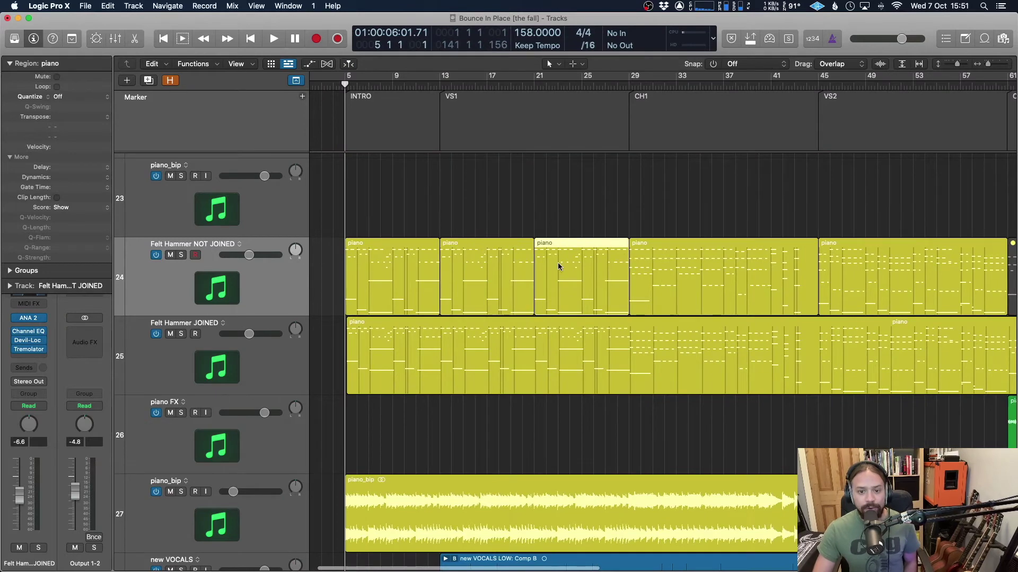
click(676, 261)
click(577, 265)
click(478, 259)
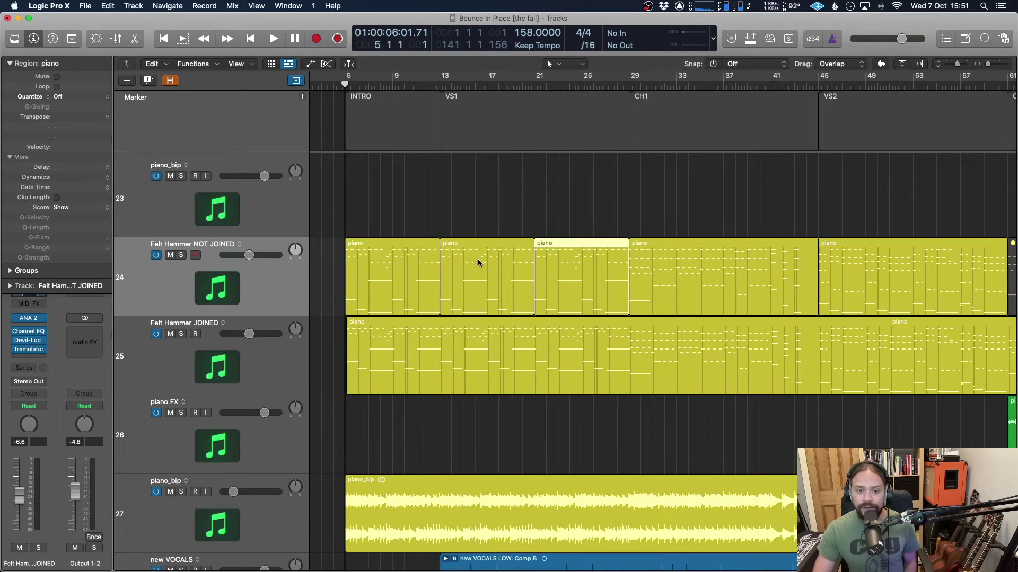
click(396, 262)
key(super+Left)
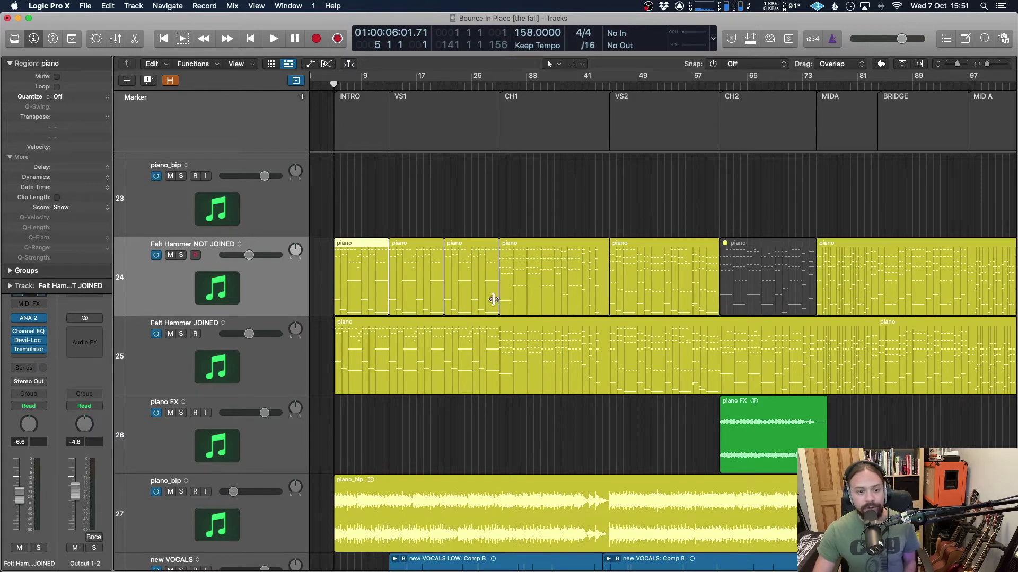
key(super+Left)
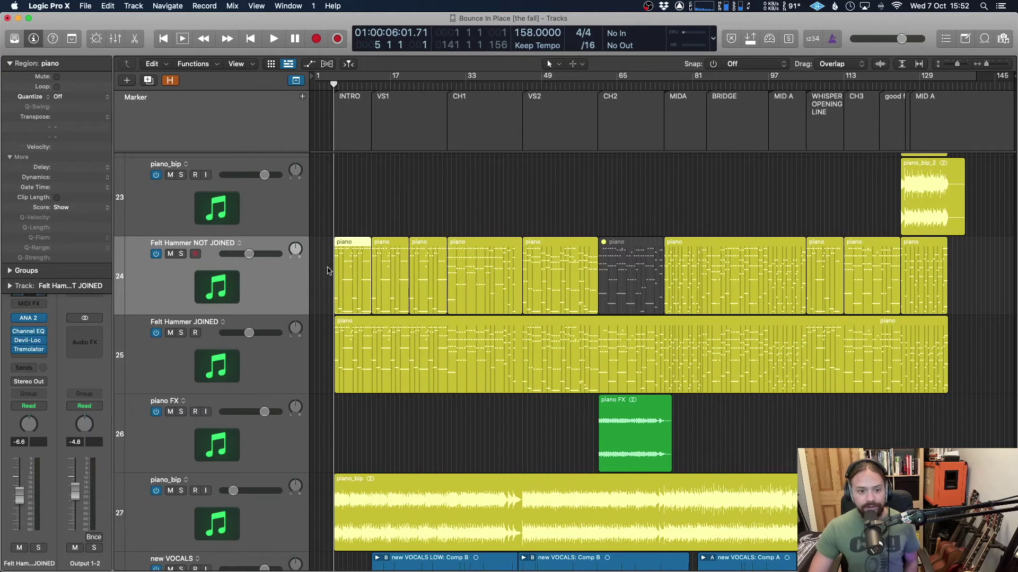
Delete the muted piano region under the CH2 marker on the Felt Hammer NOT JOINED track.
click(656, 271)
key(Delete)
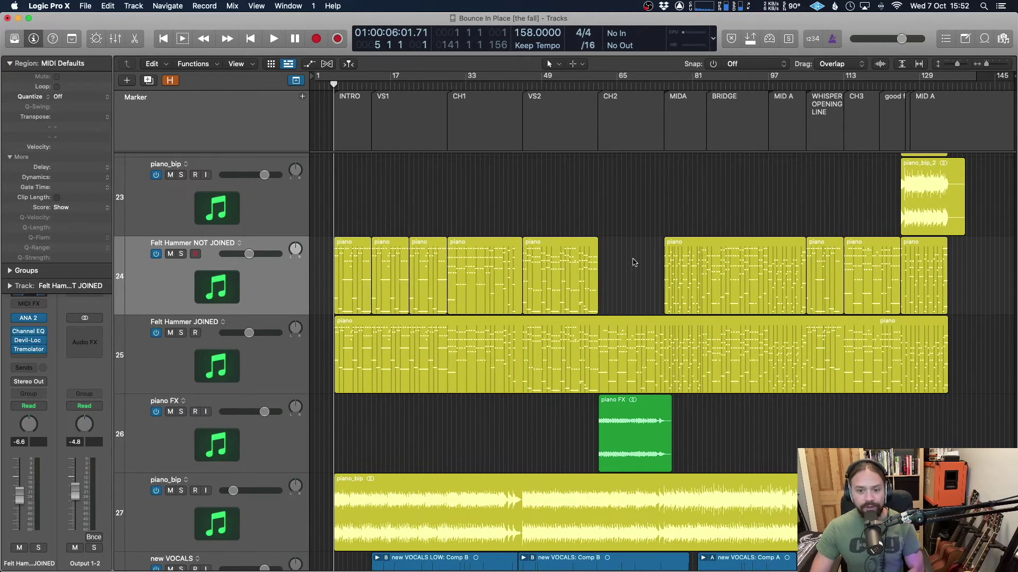
Join all remaining piano regions on the Felt Hammer NOT JOINED track into one region, and undo the join.
drag(331, 270, 965, 272)
key(super+j)
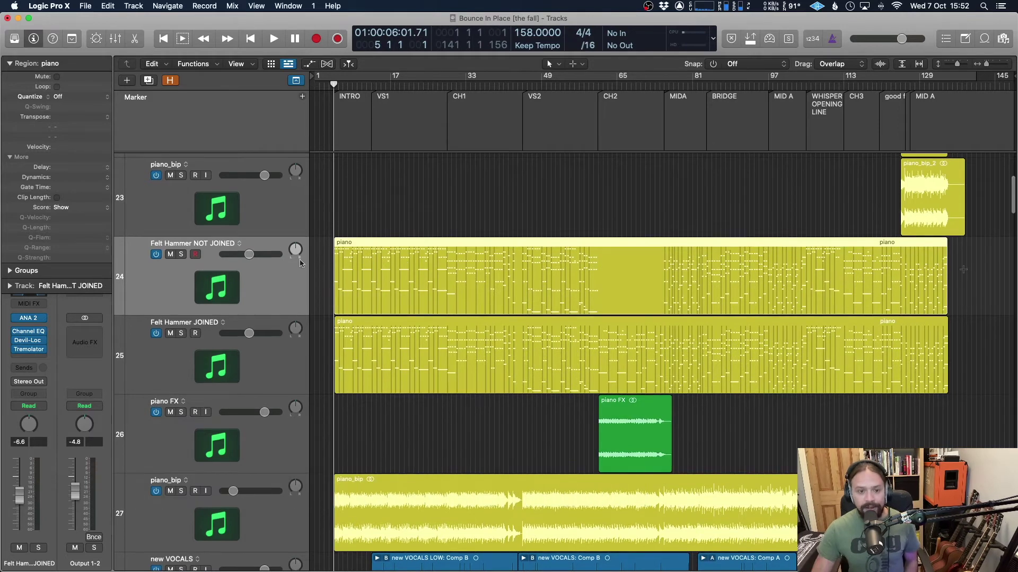
click(313, 259)
click(392, 259)
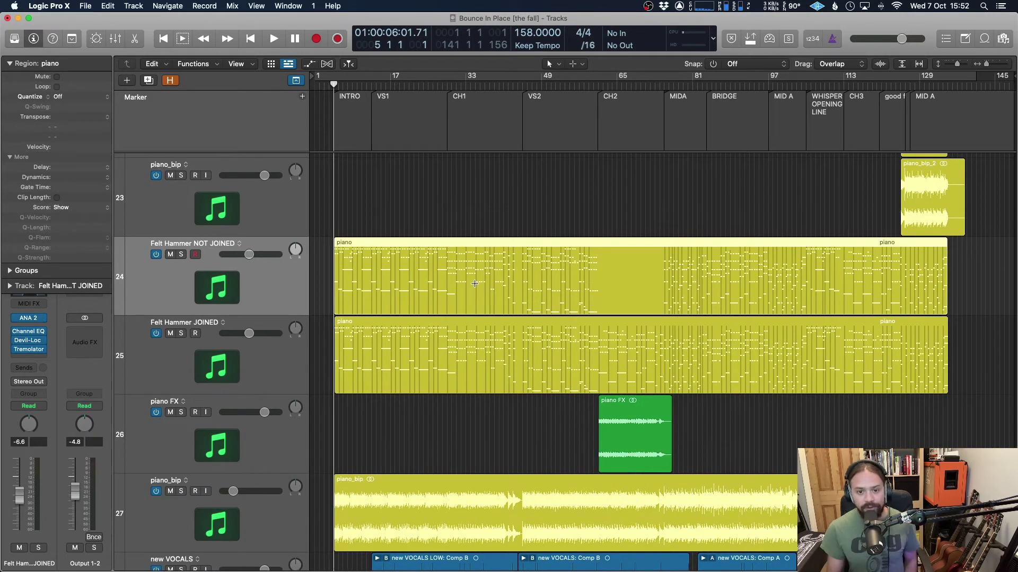
key(super+z)
click(318, 281)
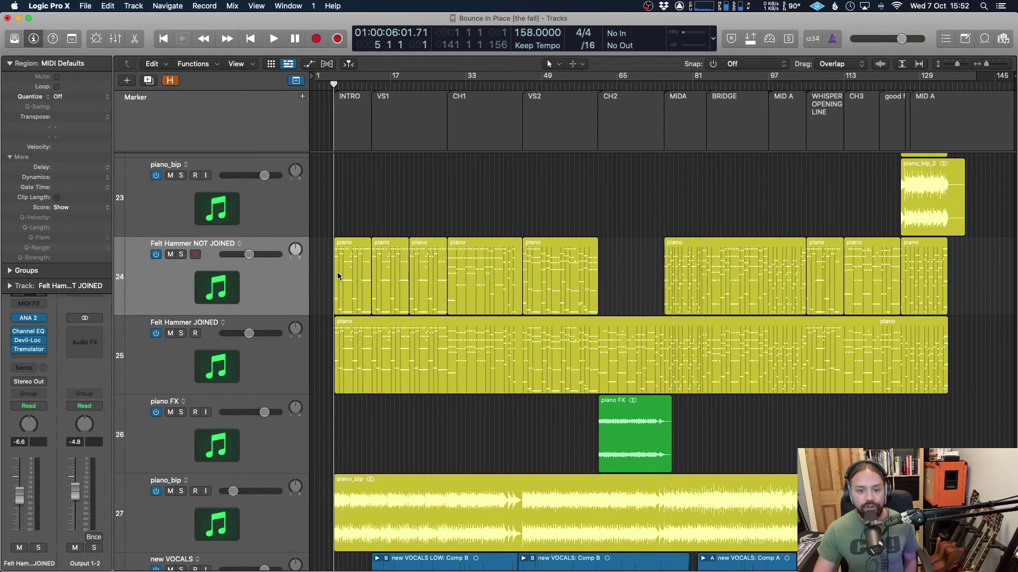
Compare the single region on the Felt Hammer JOINED track with the separate regions on the NOT JOINED track.
click(411, 354)
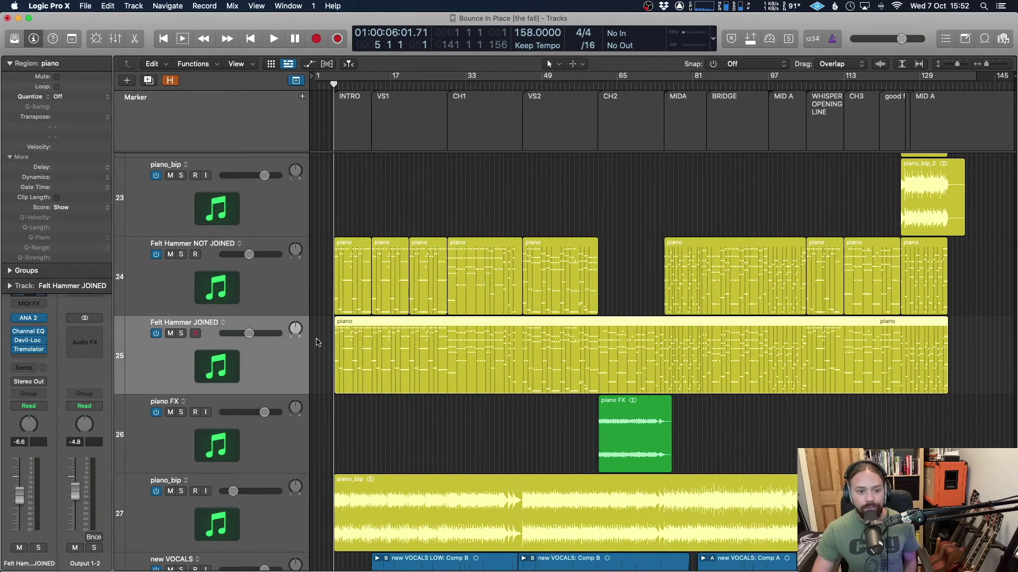
click(522, 268)
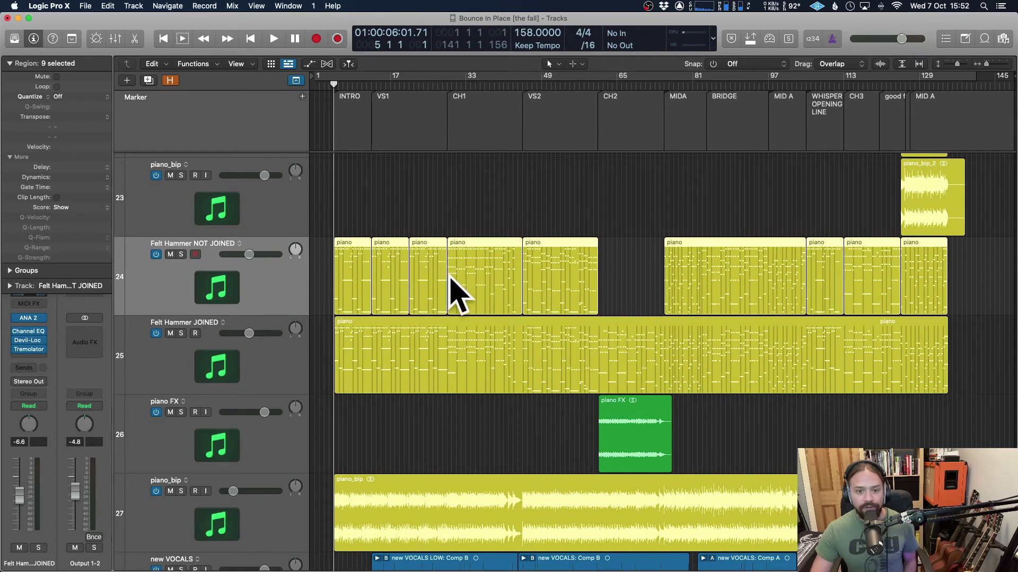
key(z)
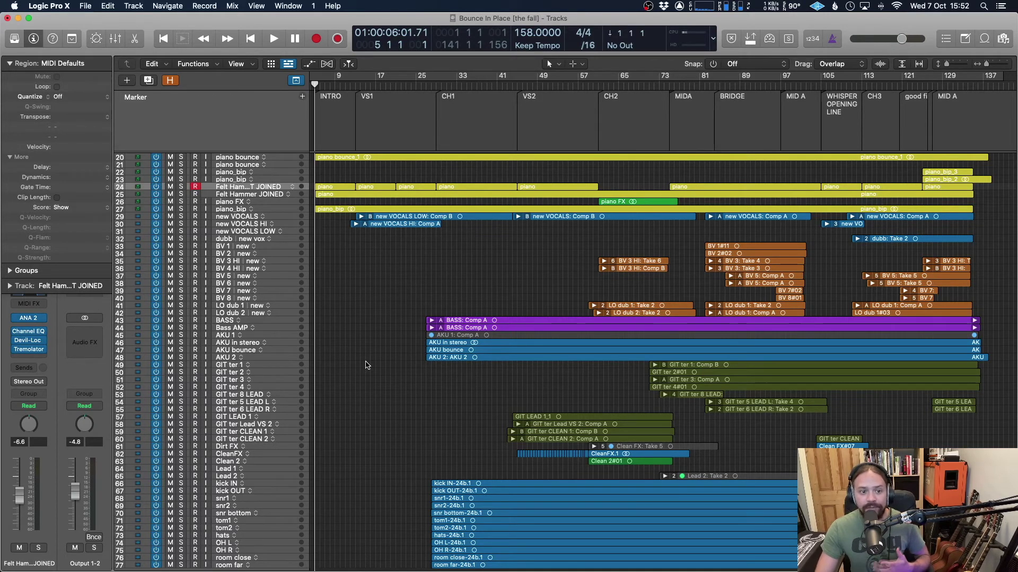
Add a software instrument track with an empty channel strip below room far and create a MIDI region on it at bar 5.
scroll(370, 364, down, 3)
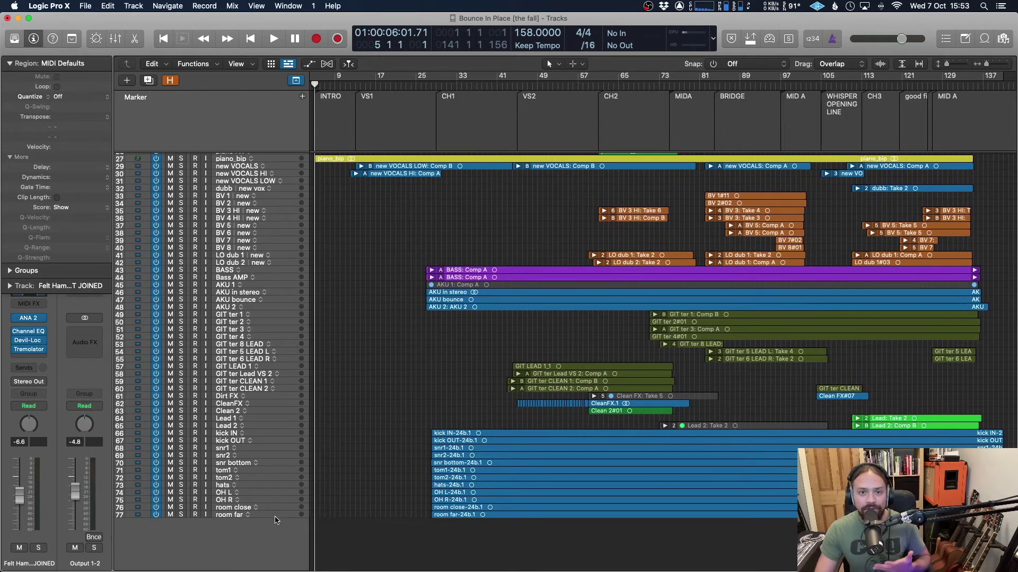
click(270, 517)
key(alt+super+n)
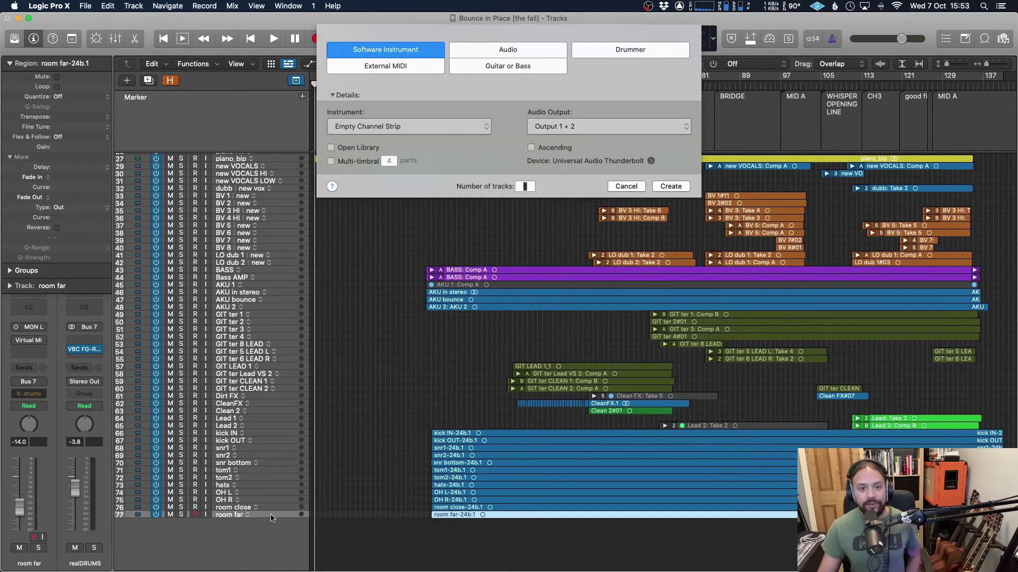
click(671, 186)
right_click(407, 448)
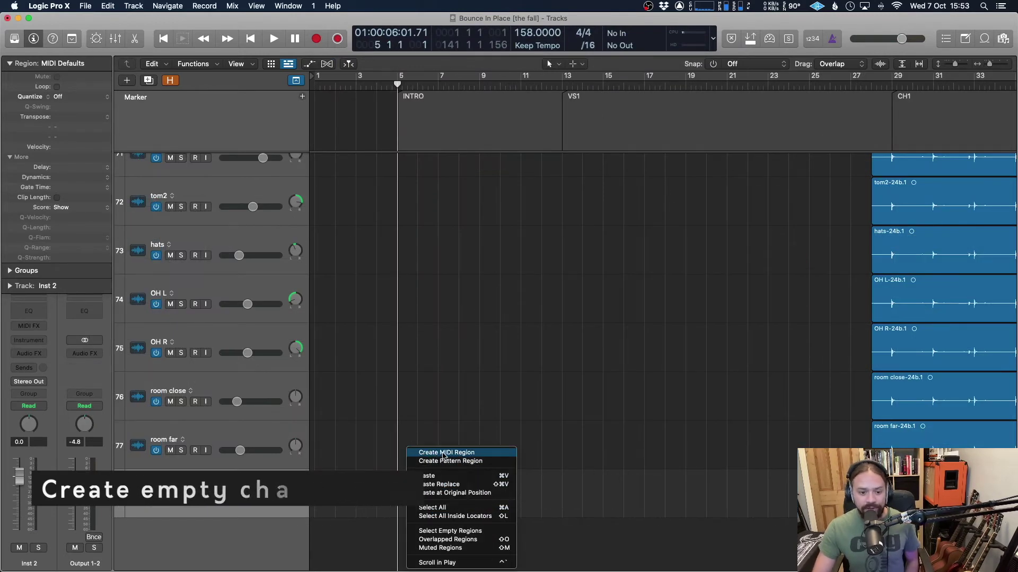
click(444, 454)
Draw seven short random notes in the new MIDI region's Piano Roll and close the editor.
double_click(408, 493)
click(316, 468)
click(315, 453)
click(362, 411)
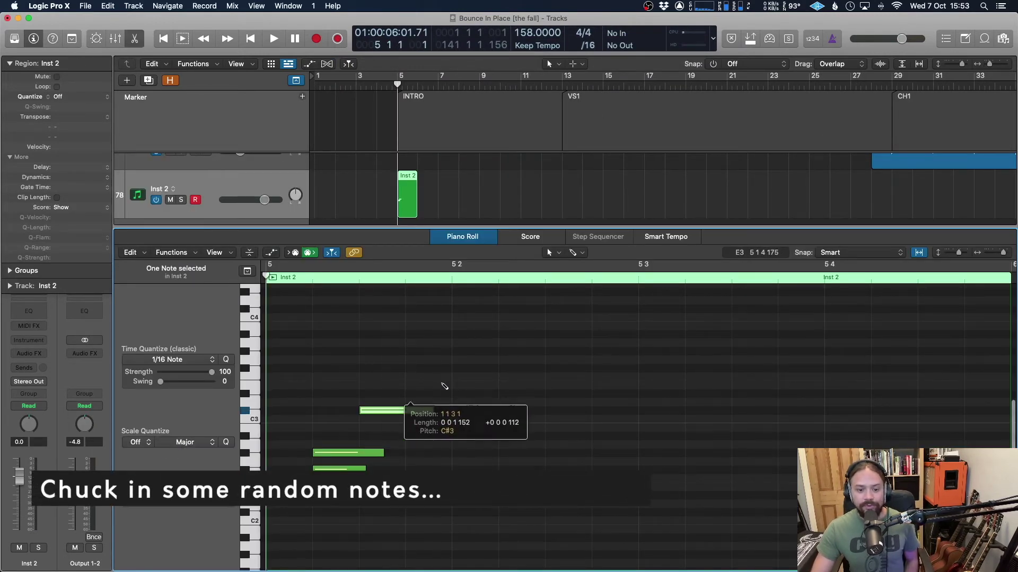
click(408, 376)
click(502, 402)
click(502, 478)
click(502, 521)
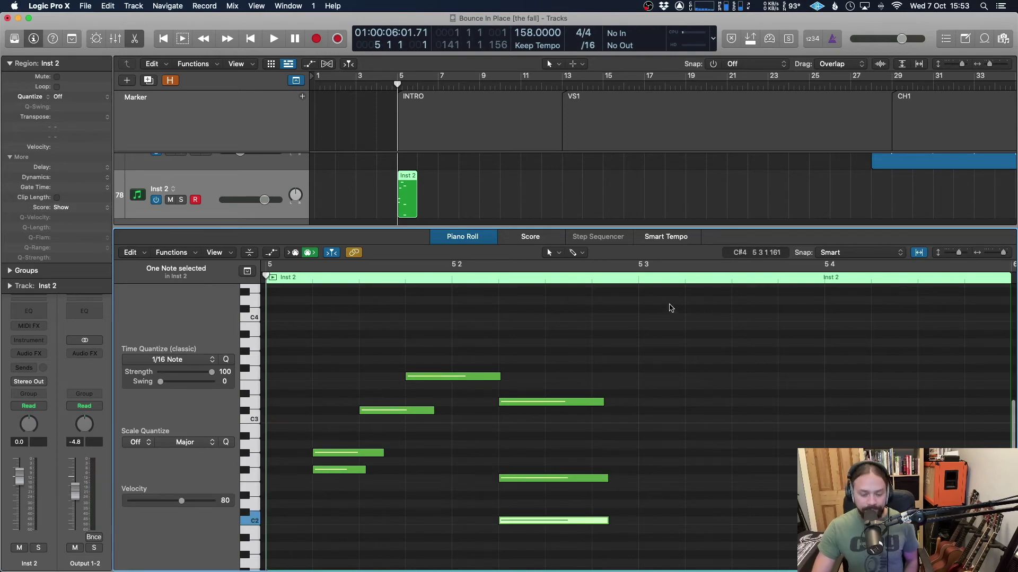
key(p)
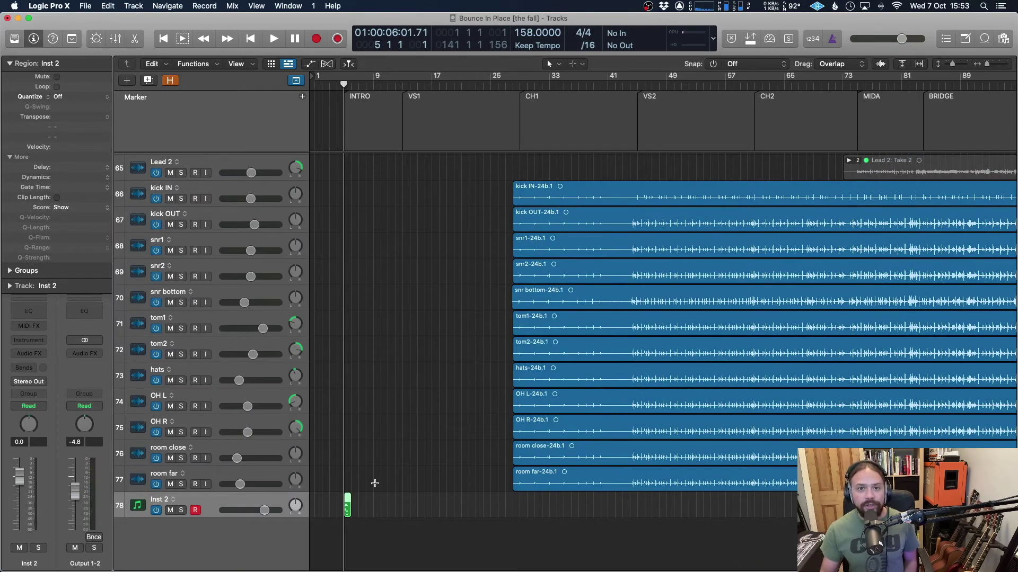
Export all MIDI tracks as the MIDI file Bounce In Place [the fall] into a new Desktop folder named THE MIDI FILE.
scroll(374, 484, up, 20)
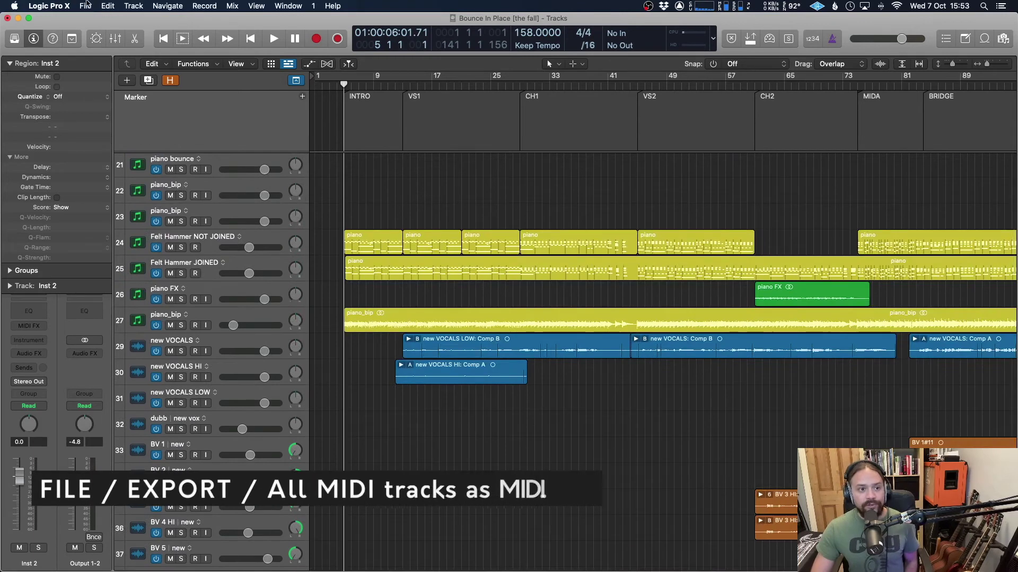
click(85, 6)
mouse_move(106, 232)
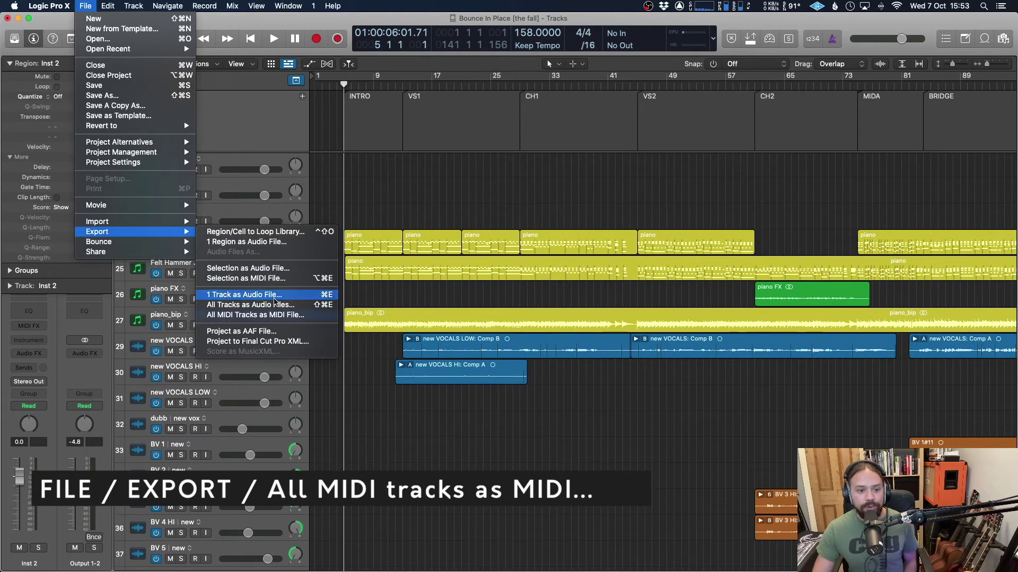
click(262, 316)
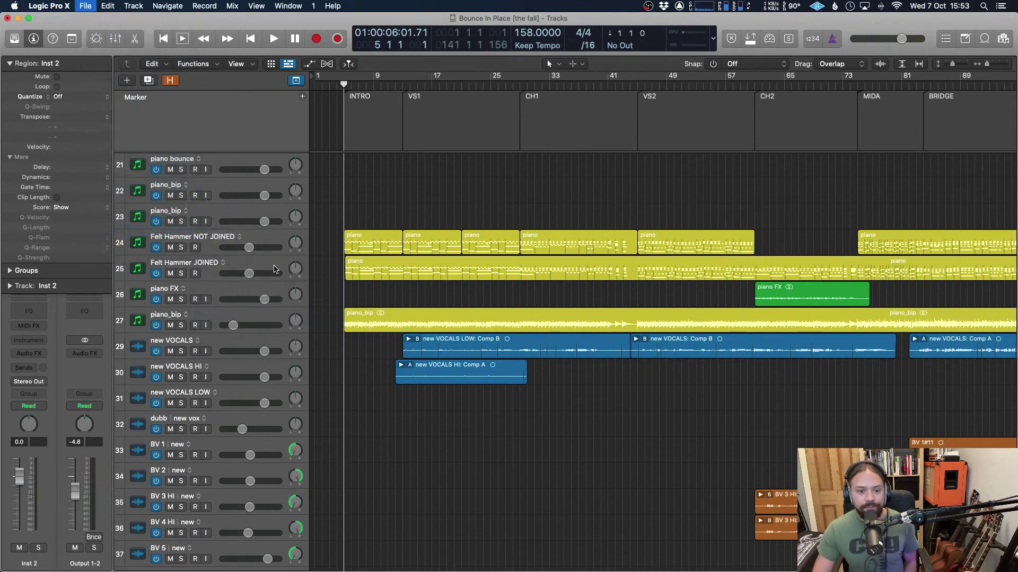
click(178, 470)
text(THE MIDI FILE)
key(Return)
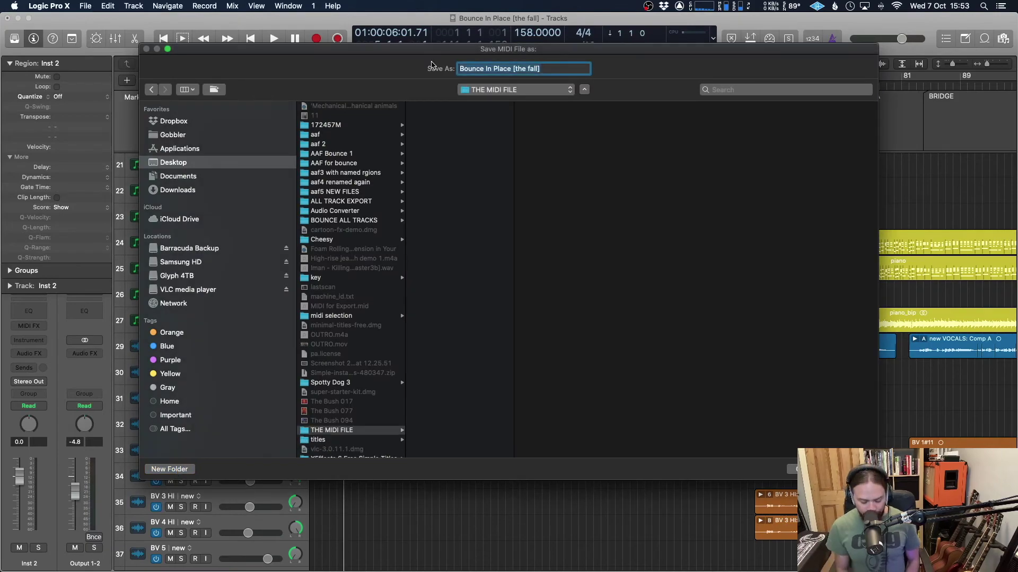
key(Return)
Switch to Pro Tools and return the Import from AAF session to its start.
key(super+Tab)
key(super+Tab)
key(super+Tab)
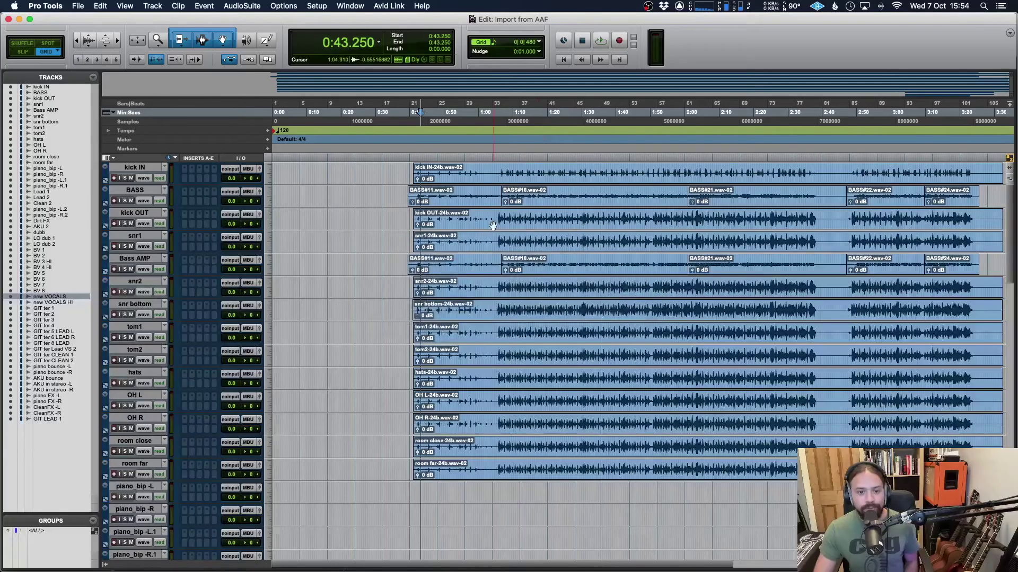
key(Return)
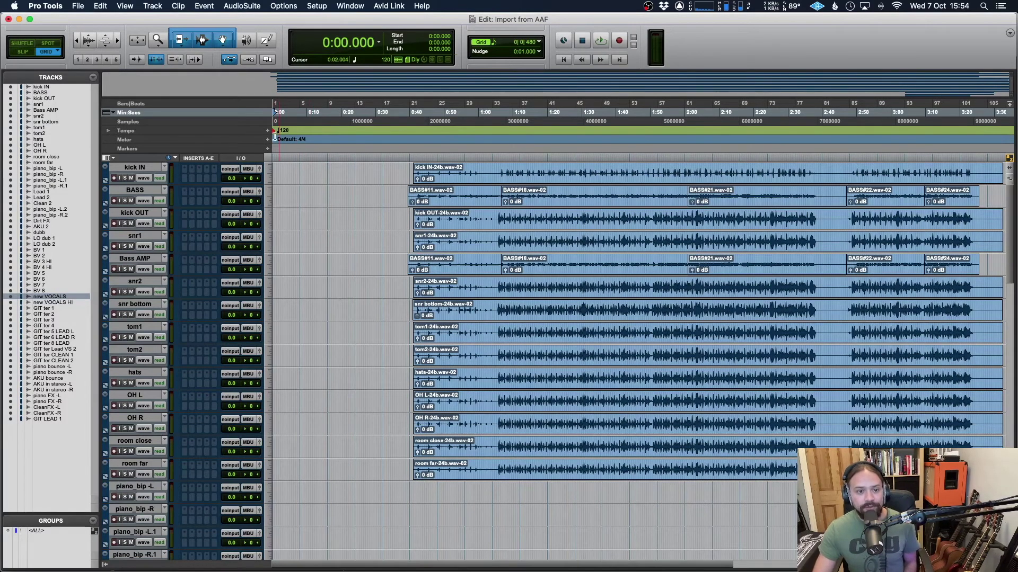
Import the MIDI file from the Desktop to new instrument tracks at Session Start, including its tempo map and key signature.
click(78, 6)
mouse_move(106, 168)
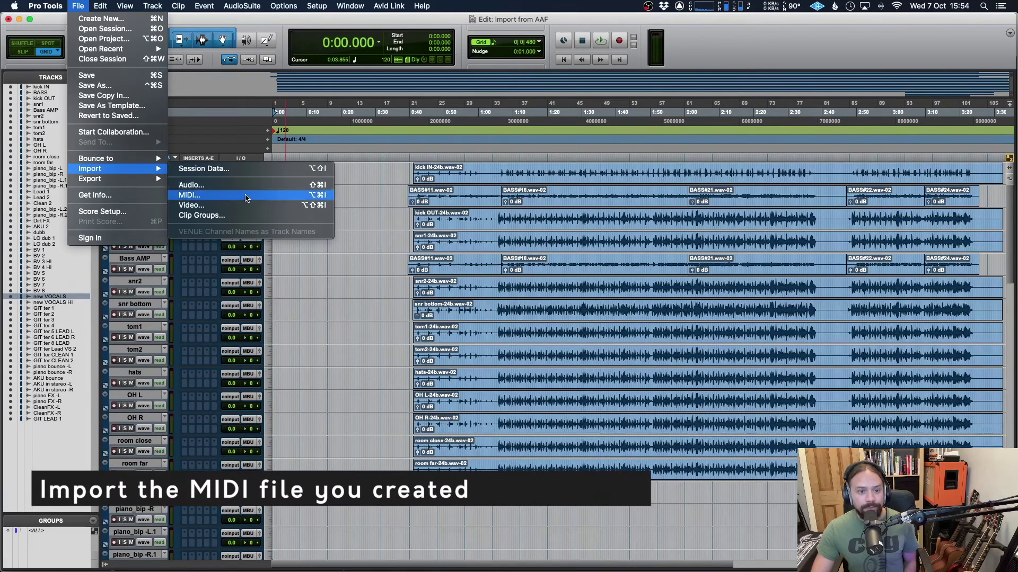
click(246, 198)
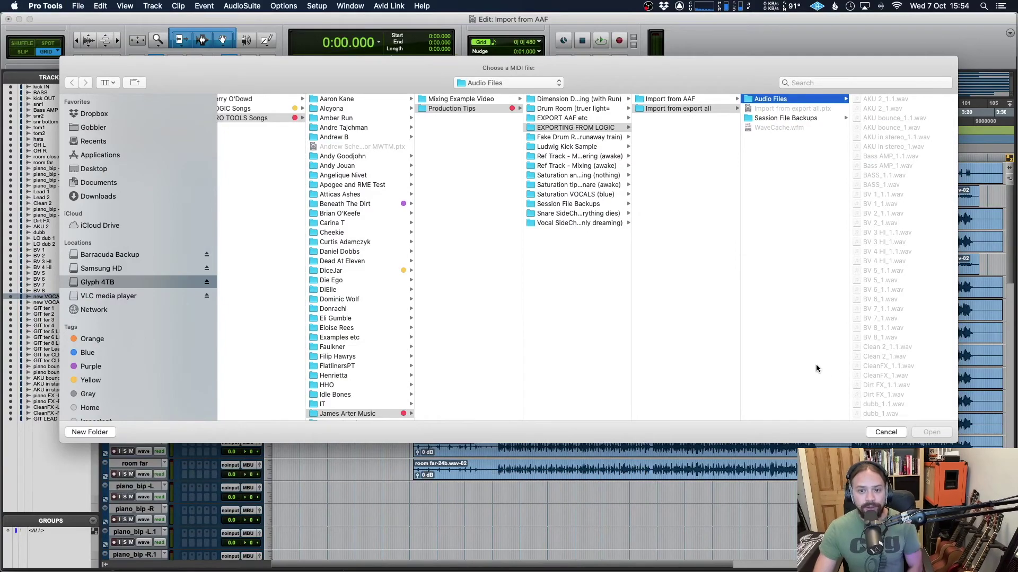
click(113, 168)
double_click(284, 298)
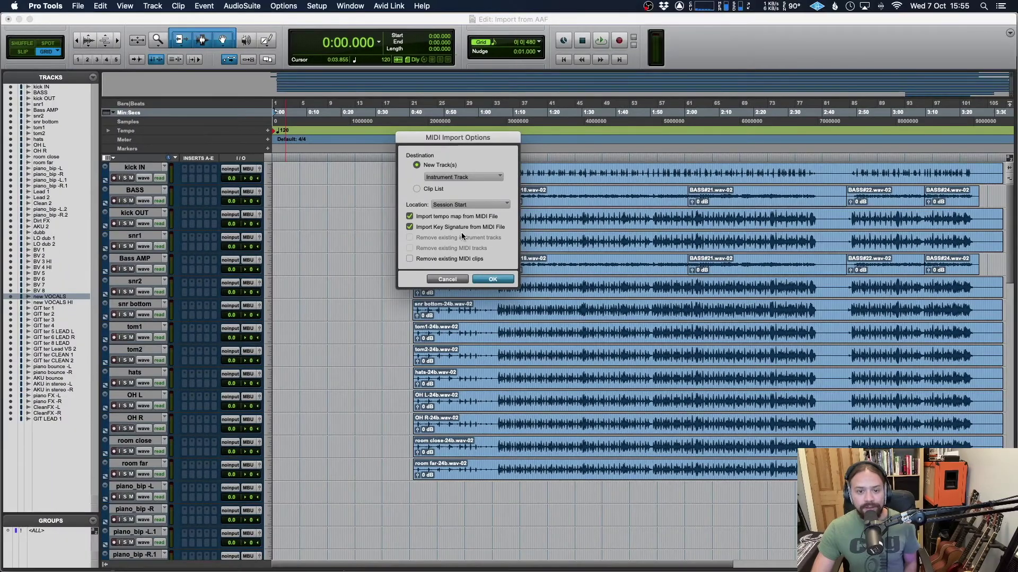
key(Return)
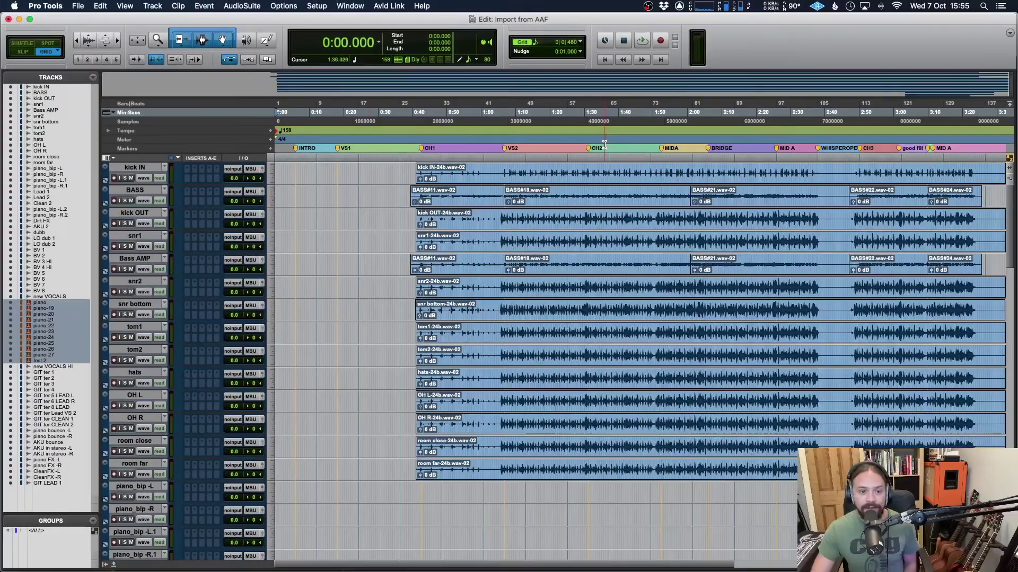
Enlarge the imported piano tracks and compare the continuous piano-27 clip with the separate clips spread over the other piano tracks.
scroll(348, 274, down, 20)
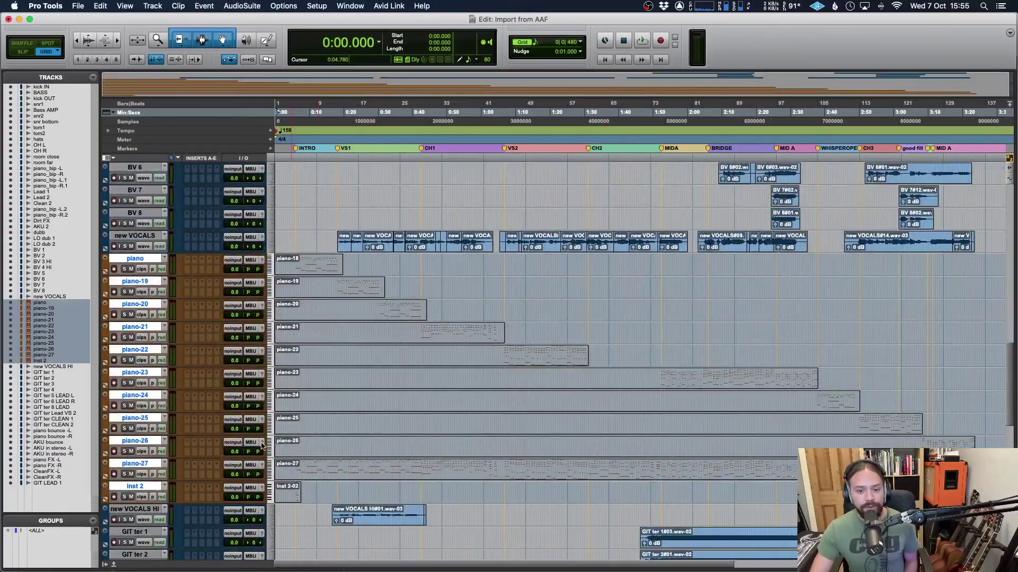
key(ctrl+Up)
click(336, 356)
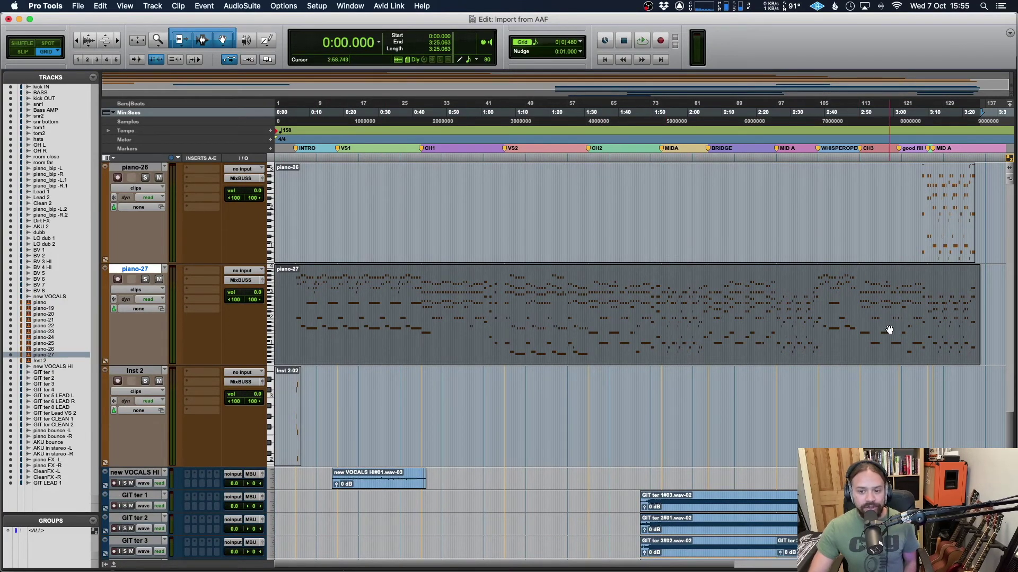
scroll(373, 336, up, 10)
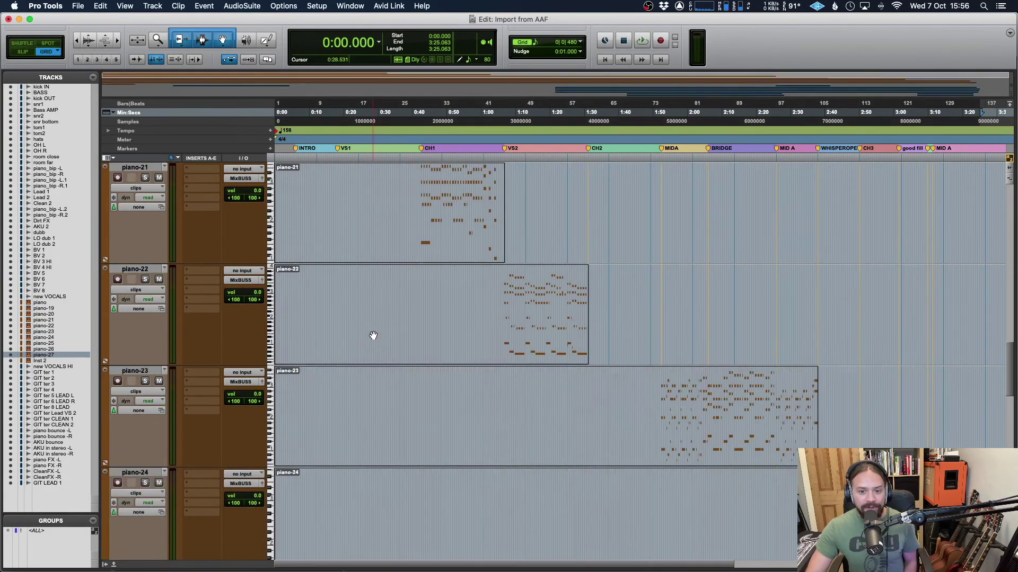
click(310, 251)
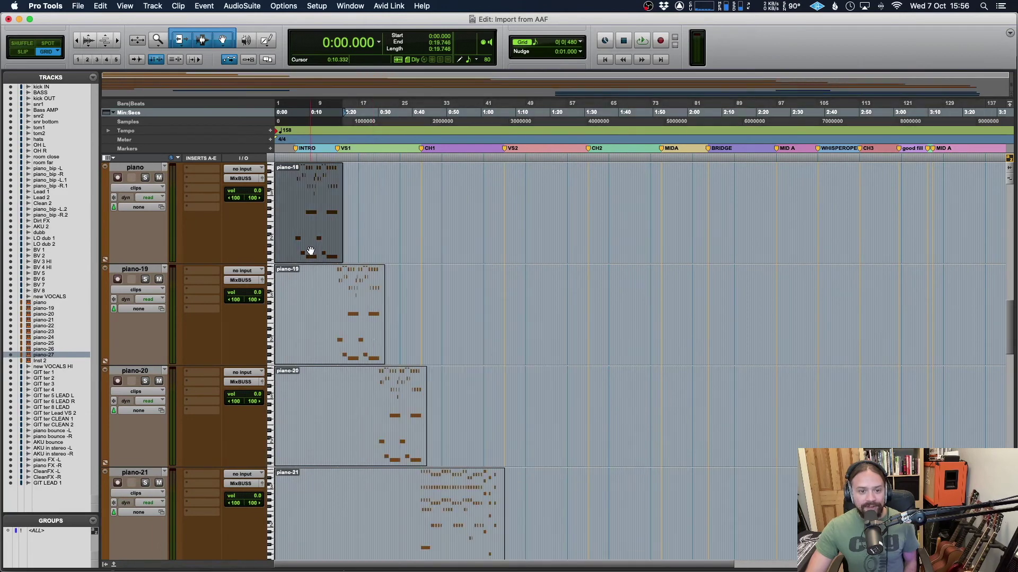
click(366, 354)
click(401, 432)
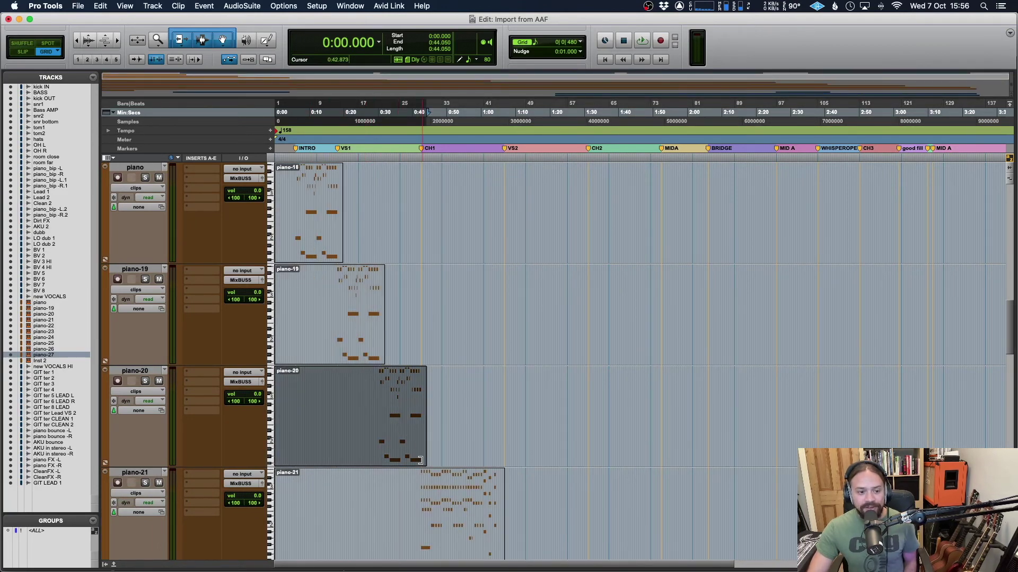
scroll(420, 459, up, 3)
click(477, 249)
click(541, 339)
scroll(543, 294, up, 3)
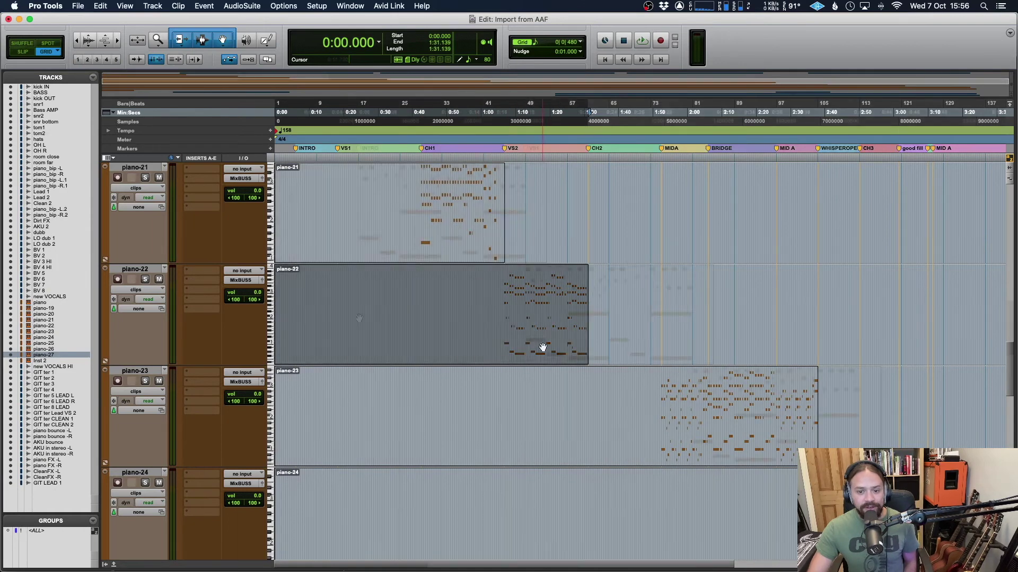
Split the piano-19 clip at bar 13 and the piano-20 clip at bar 21, and move their note sections onto the piano track.
drag(525, 281, 525, 179)
click(708, 411)
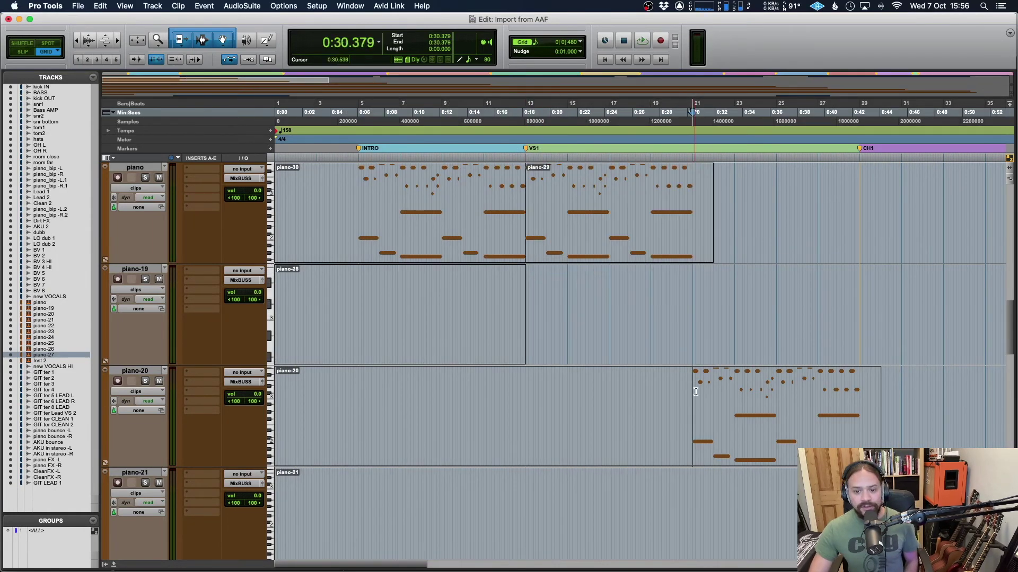
drag(779, 456, 776, 249)
Reduce the piano tracks' height and zoom out to review the whole session with its remaining separate piano clips.
scroll(573, 251, up, 3)
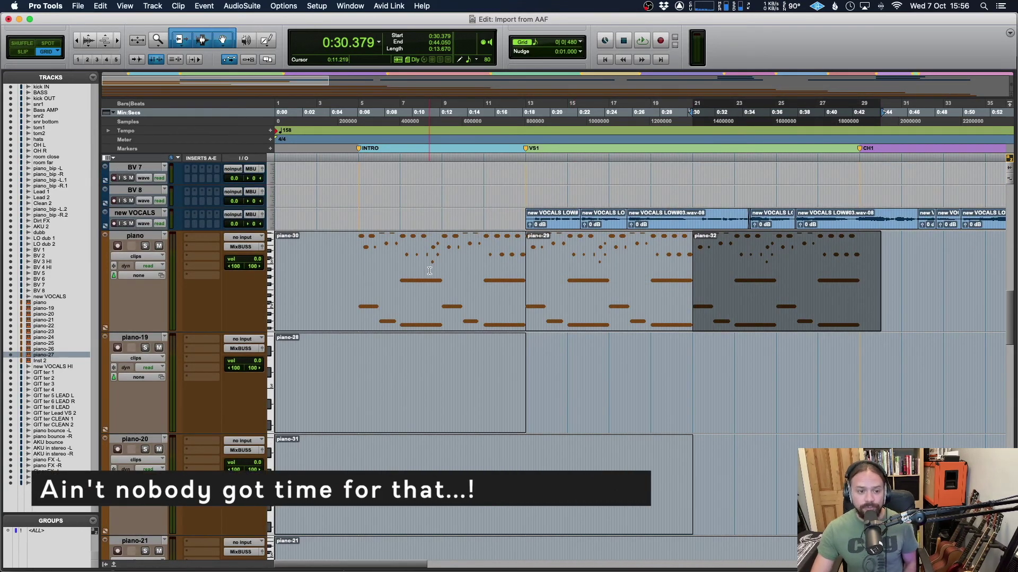
key(super+bracketleft)
key(super+bracketleft)
key(super+bracketleft)
key(ctrl+alt+Down)
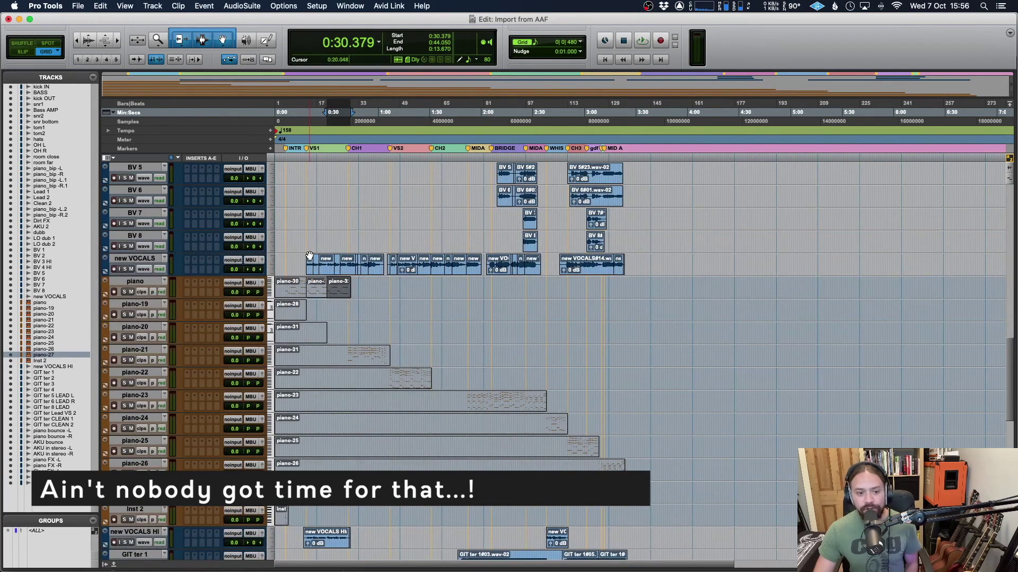
scroll(309, 257, up, 15)
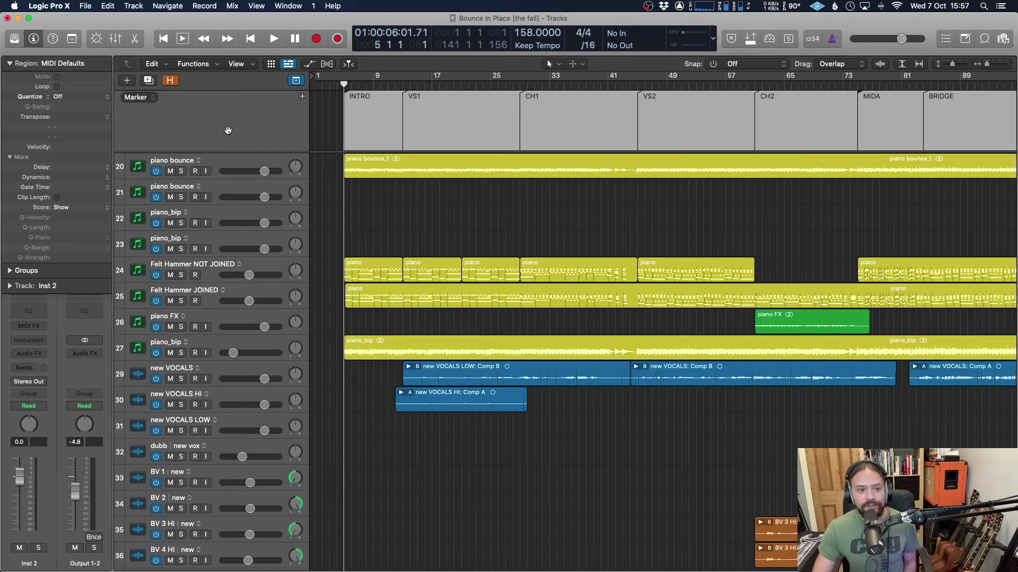
Switch back to Logic Pro, show the Arrangement global track below the Marker track, and select its sections.
right_click(236, 123)
click(301, 129)
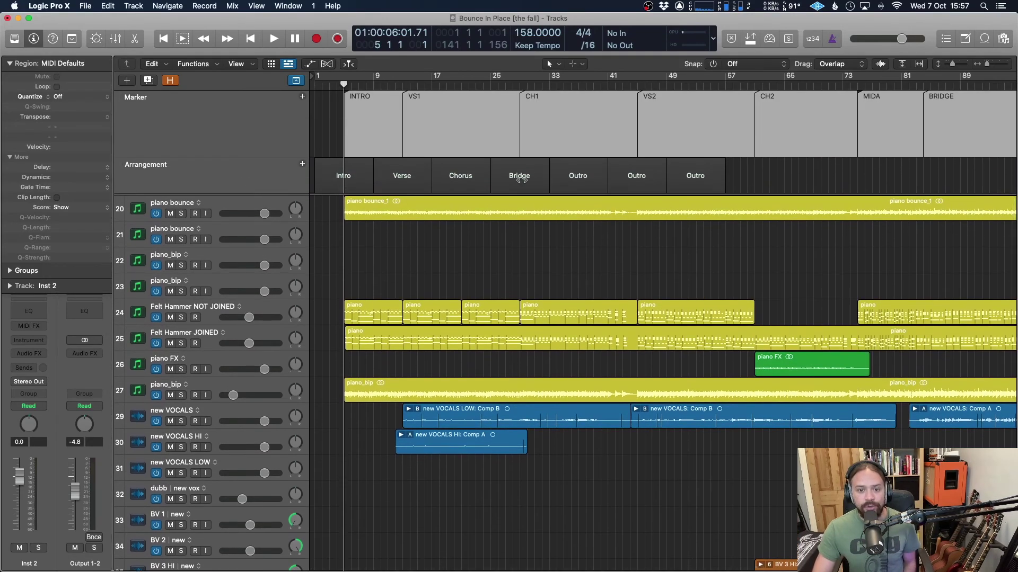
click(382, 175)
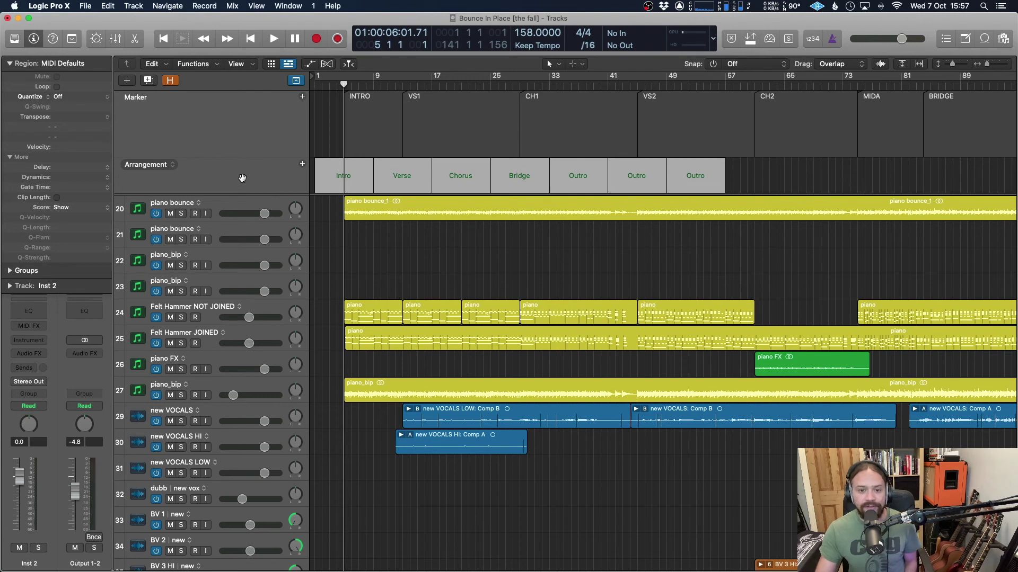
scroll(440, 176, down, 1)
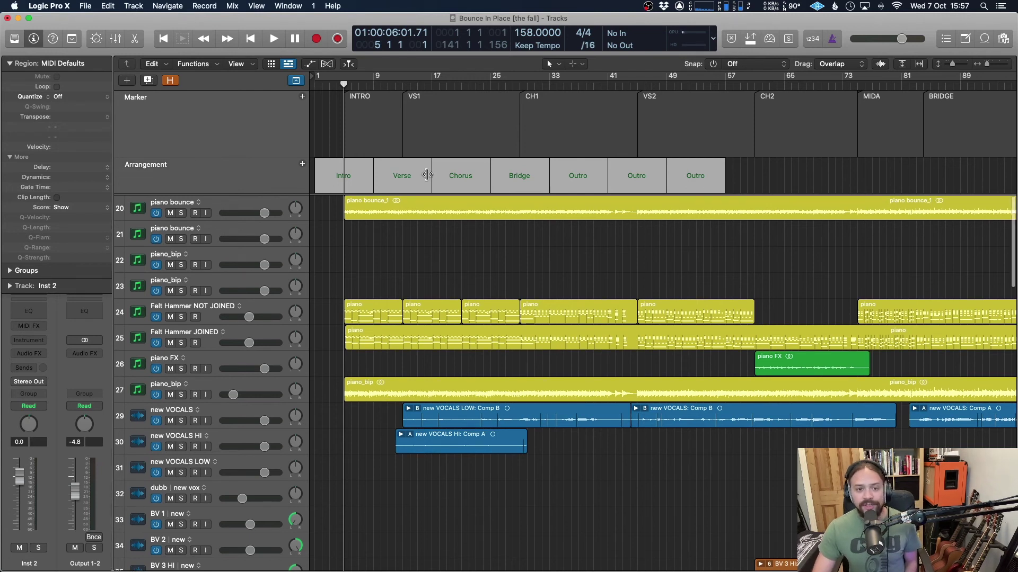